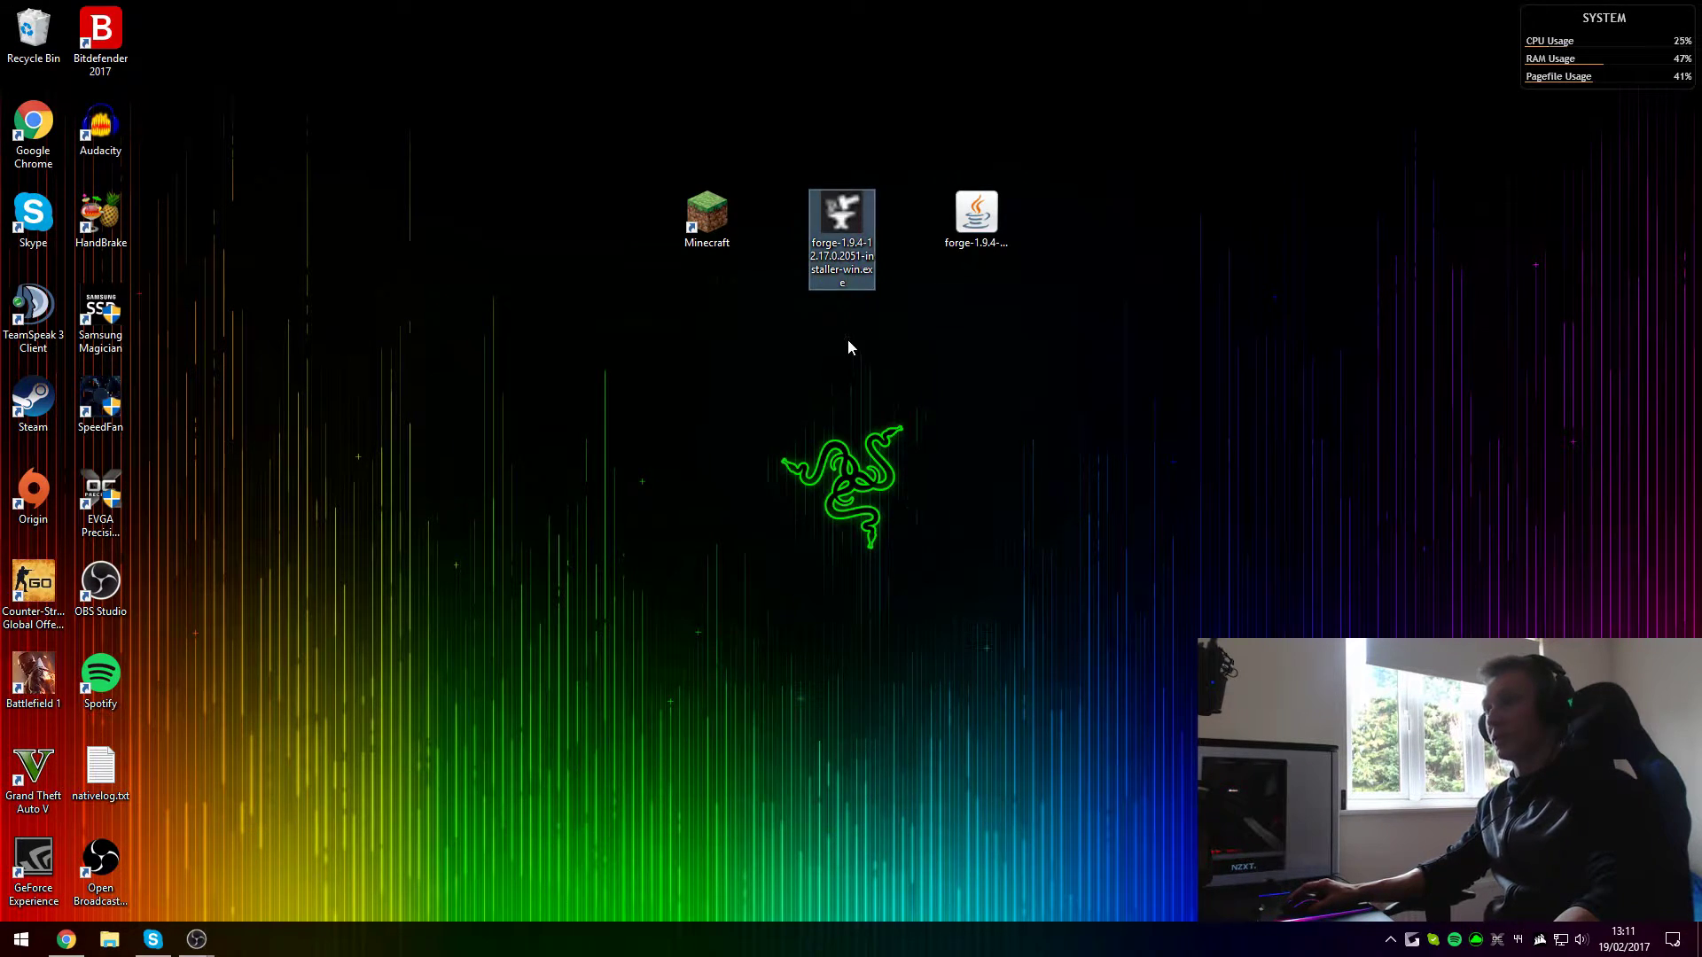
Step: Restore Chrome's Minecraft Forge 1.9.4 downloads page from the taskbar, leaving the installer icon unselected
double_click(843, 276)
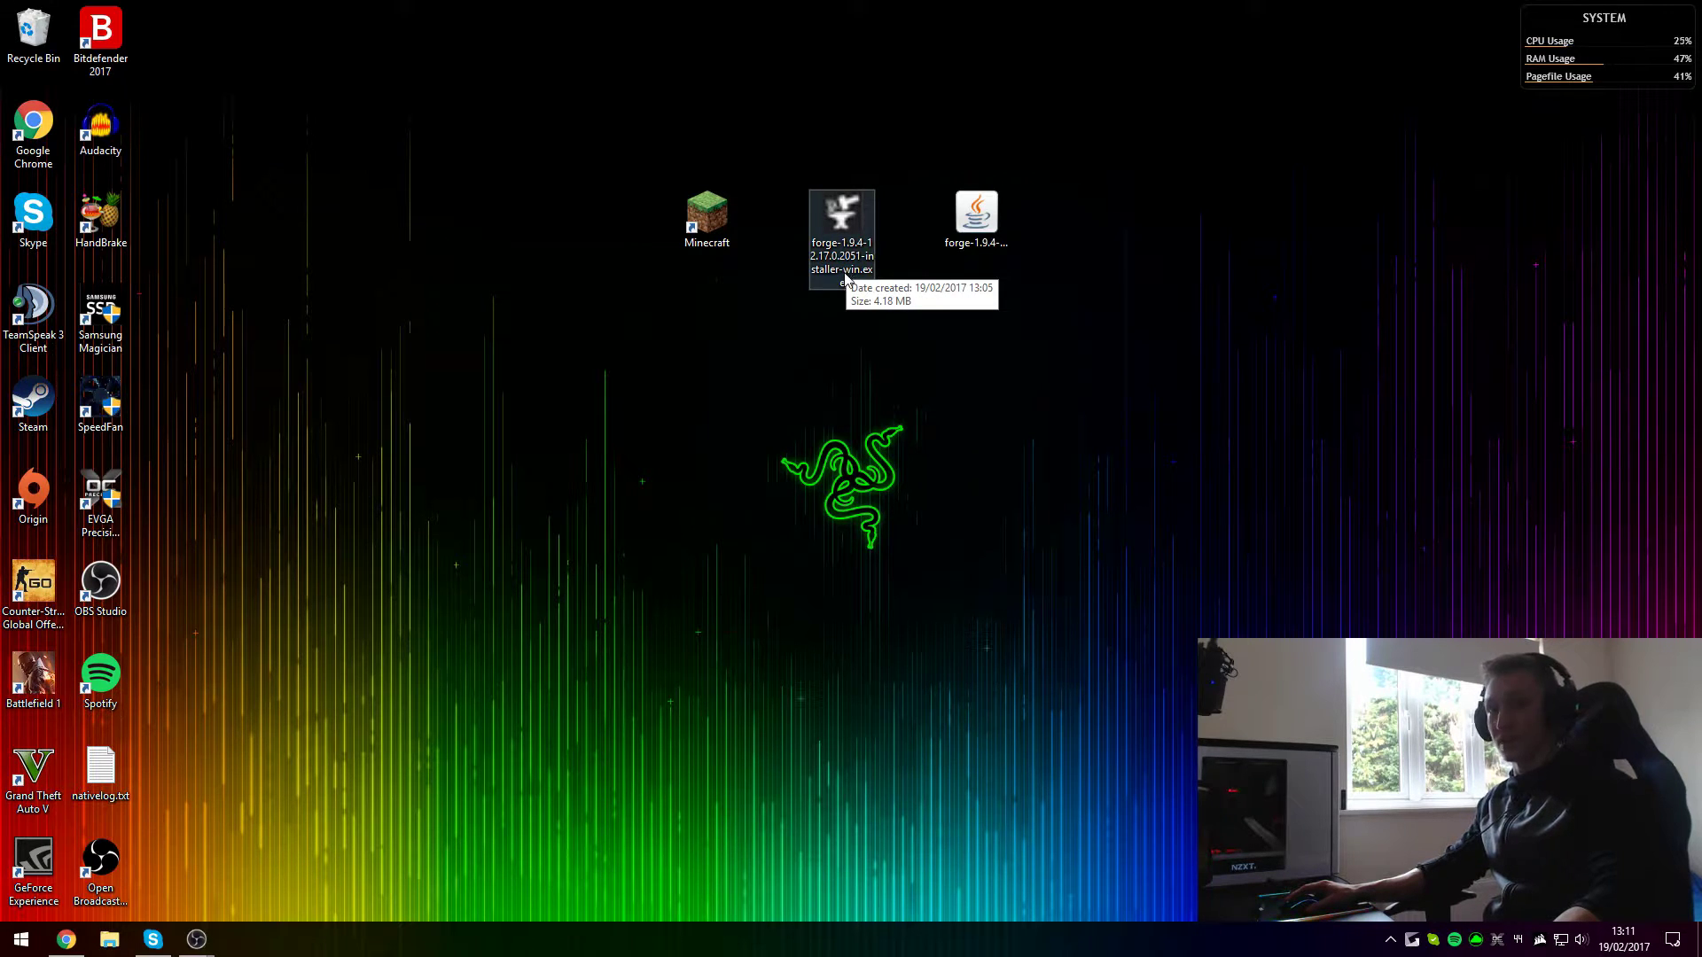
left_click(849, 273)
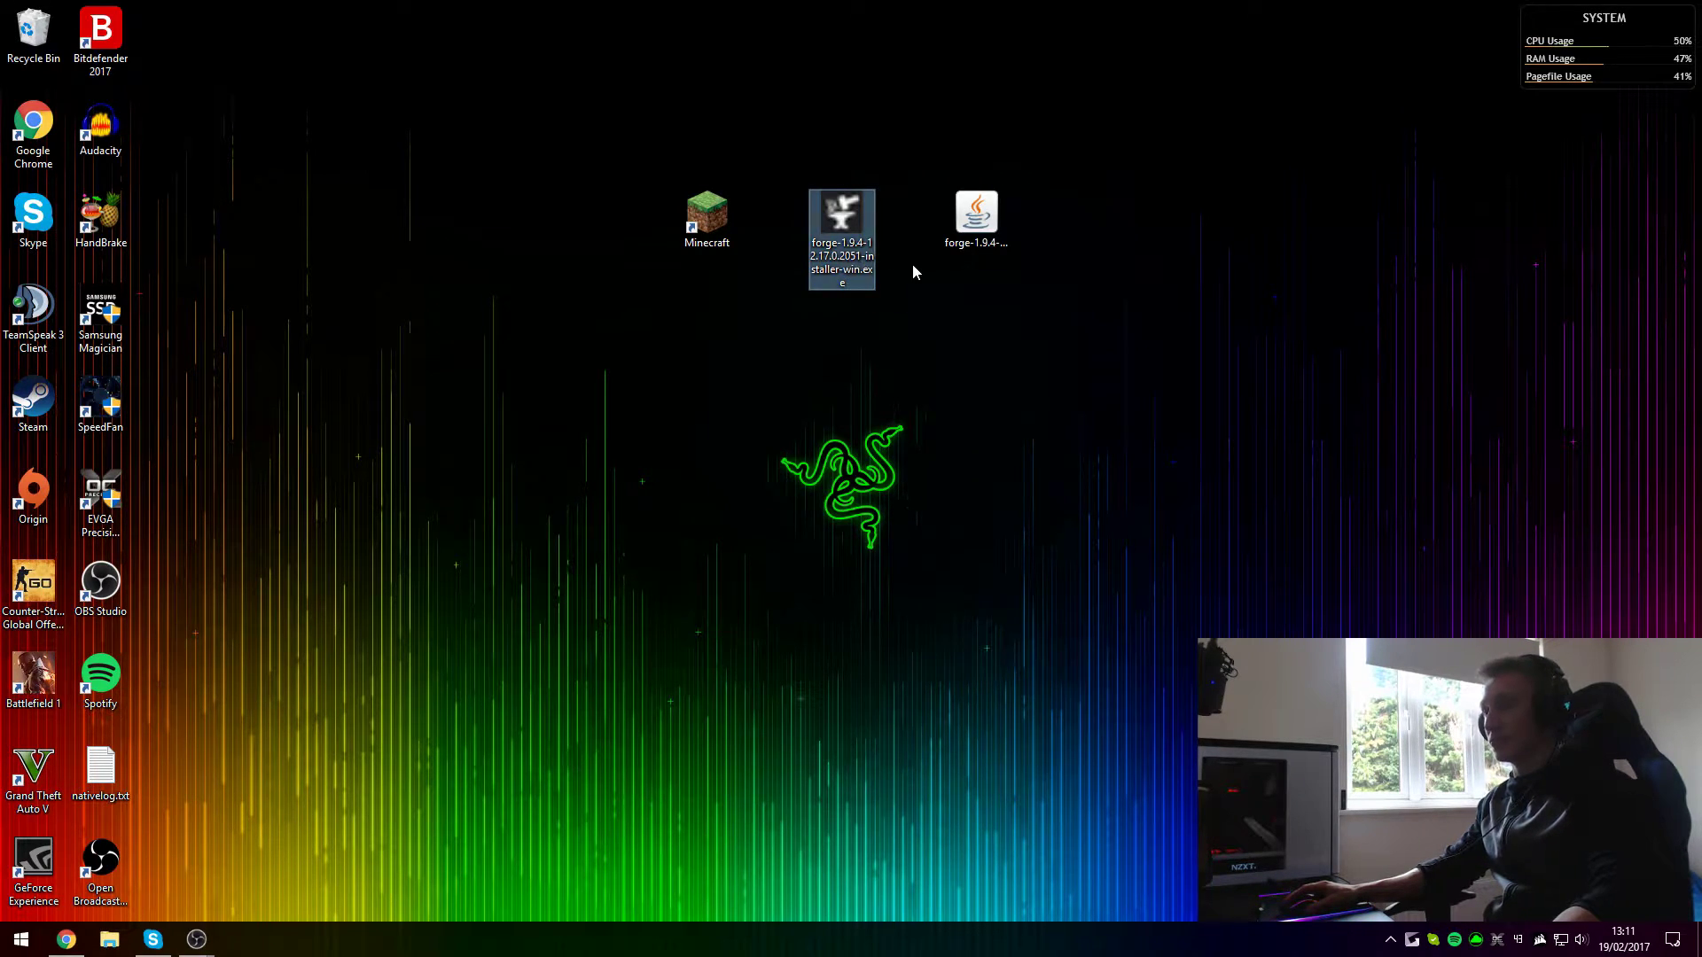
left_click(309, 726)
left_click(67, 939)
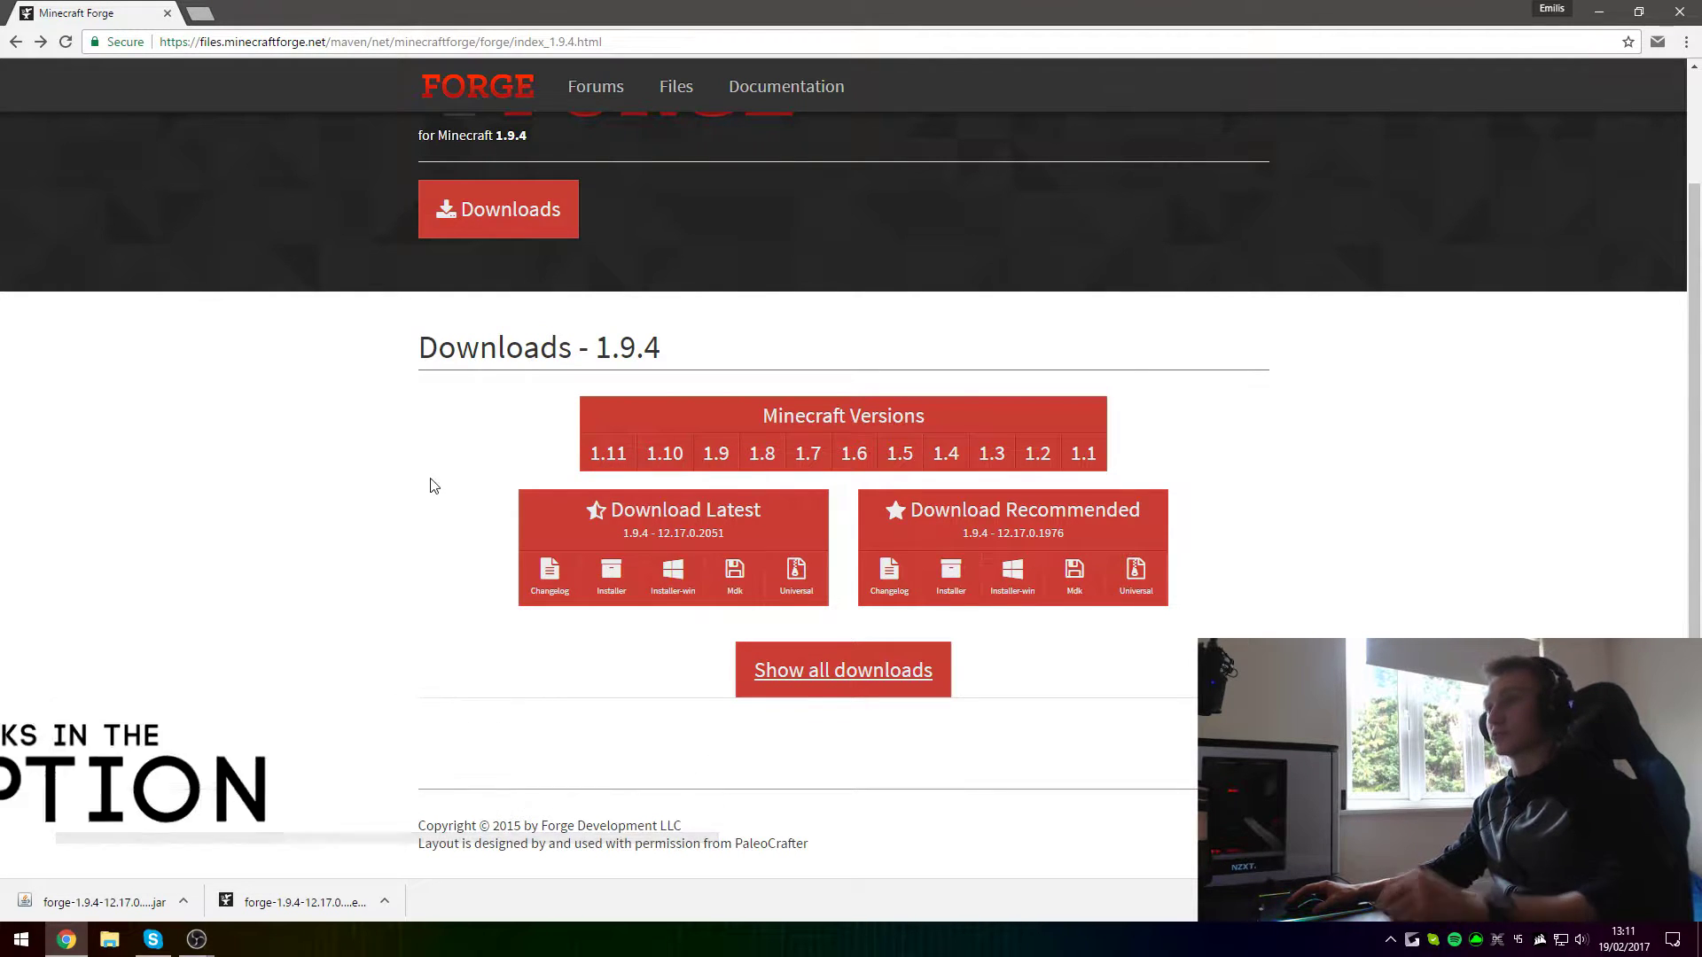
left_click_drag(688, 342, 455, 348)
left_click(538, 346)
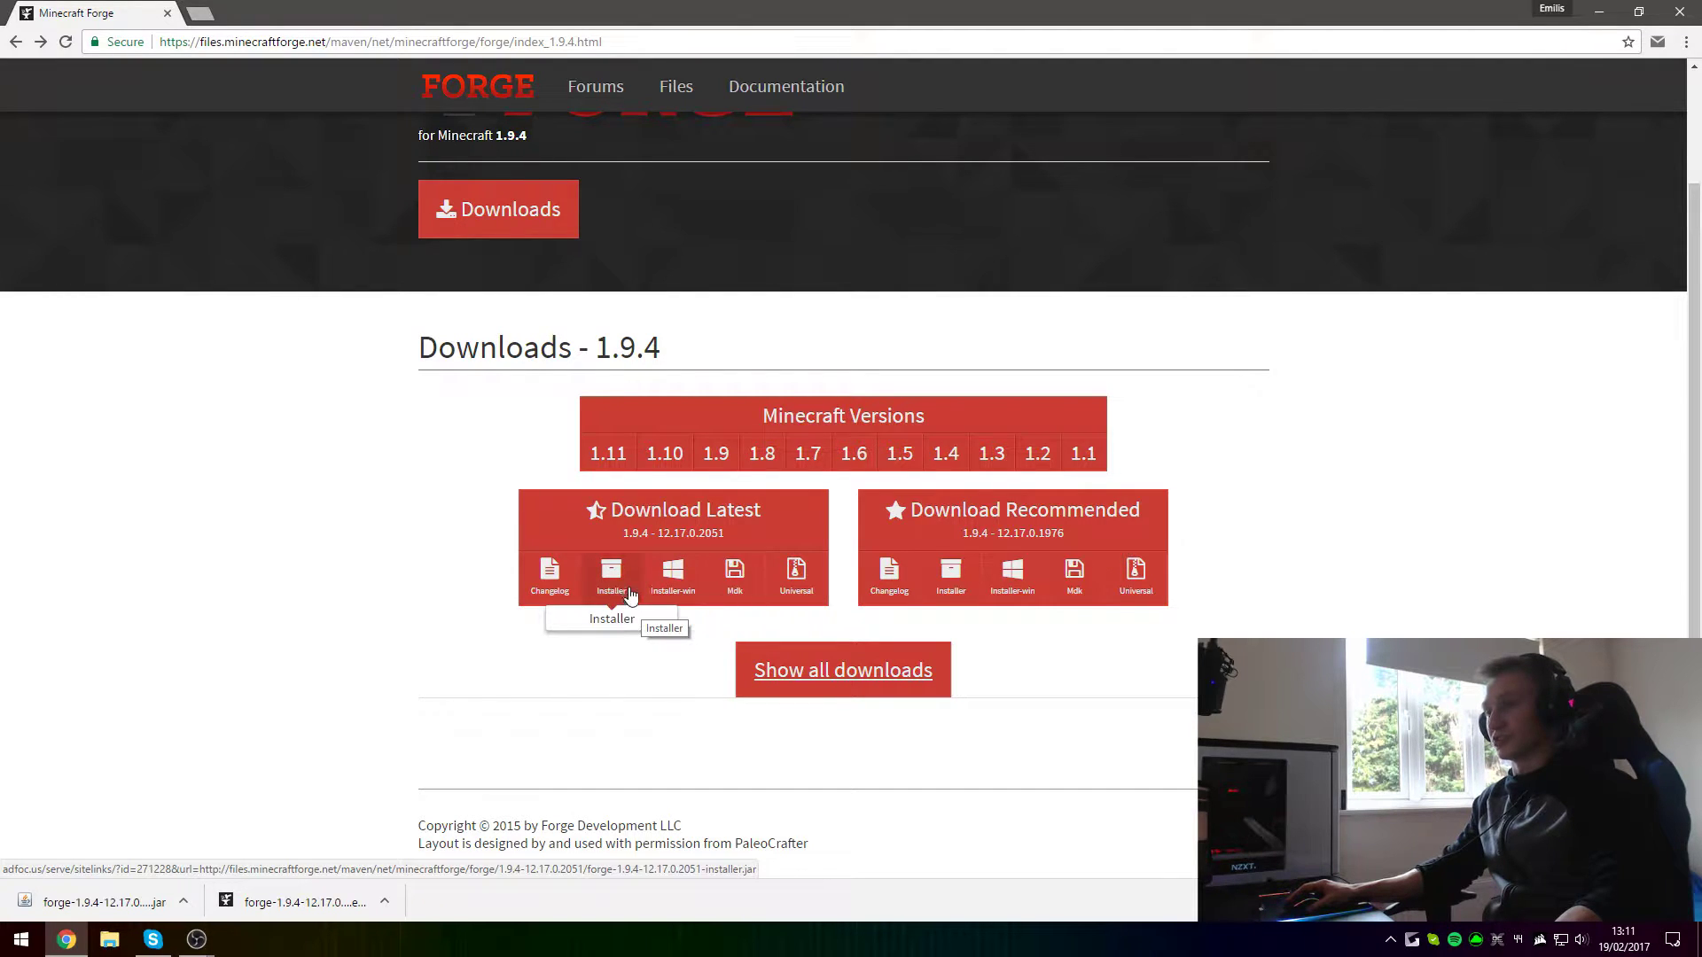
left_click(1595, 9)
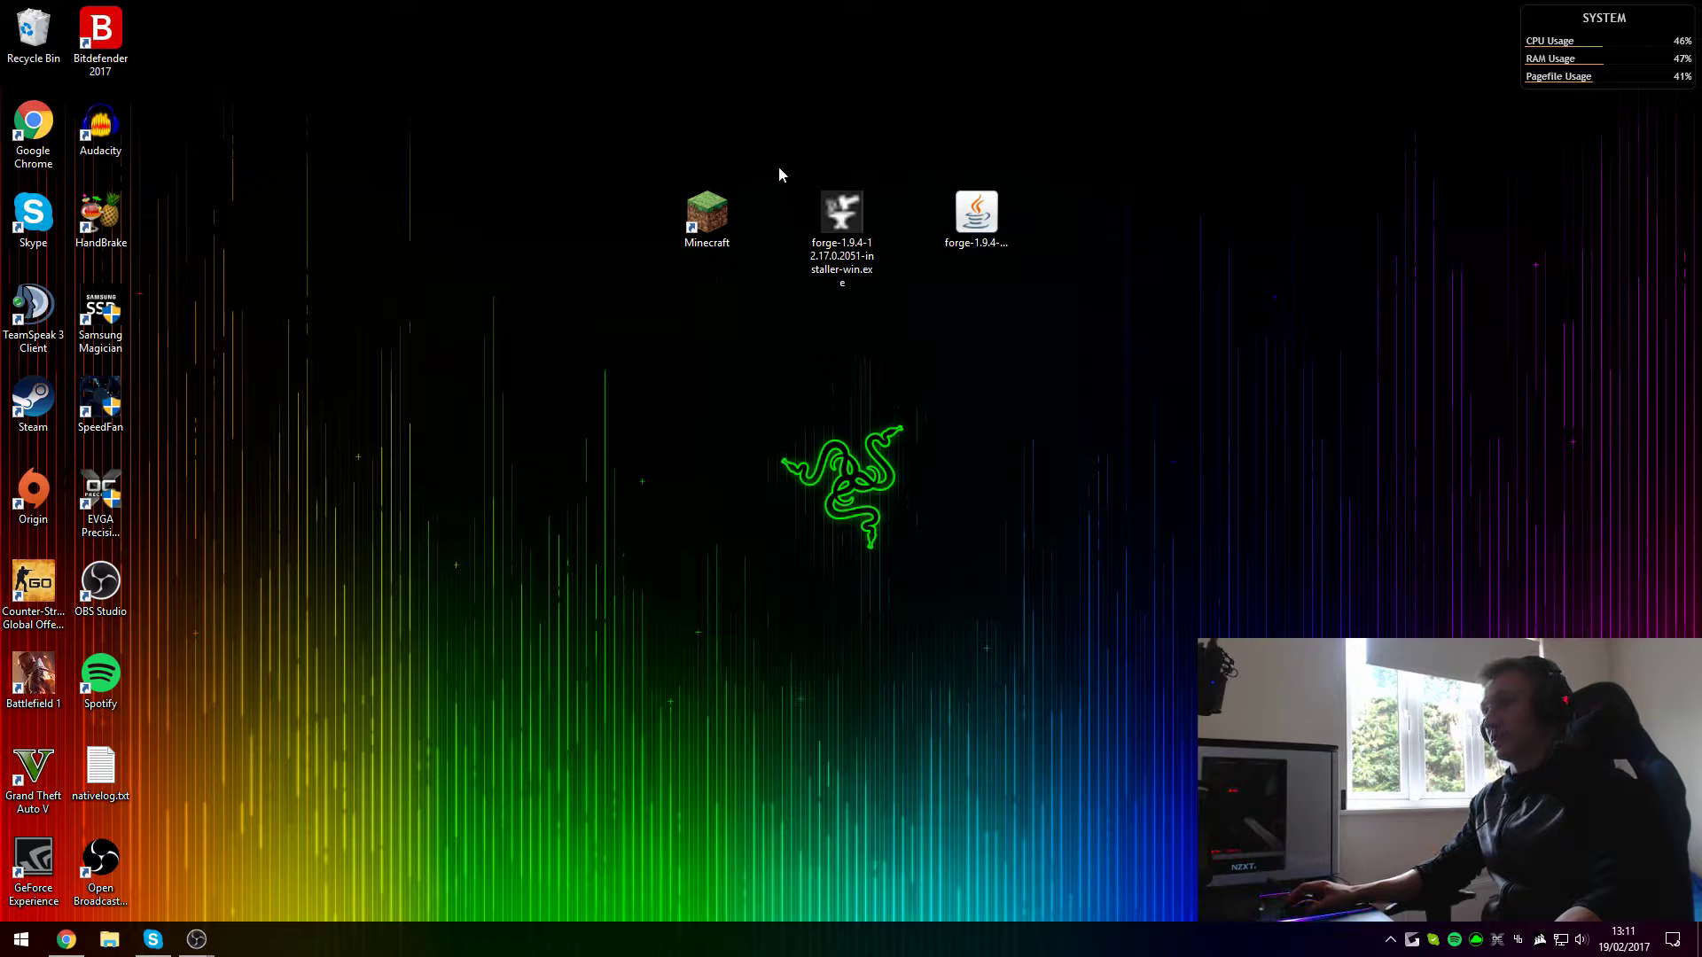
Step: Select the Forge installer icon, then cancel the accidental rename so it keeps its original name
left_click_drag(774, 136, 888, 329)
left_click(890, 314)
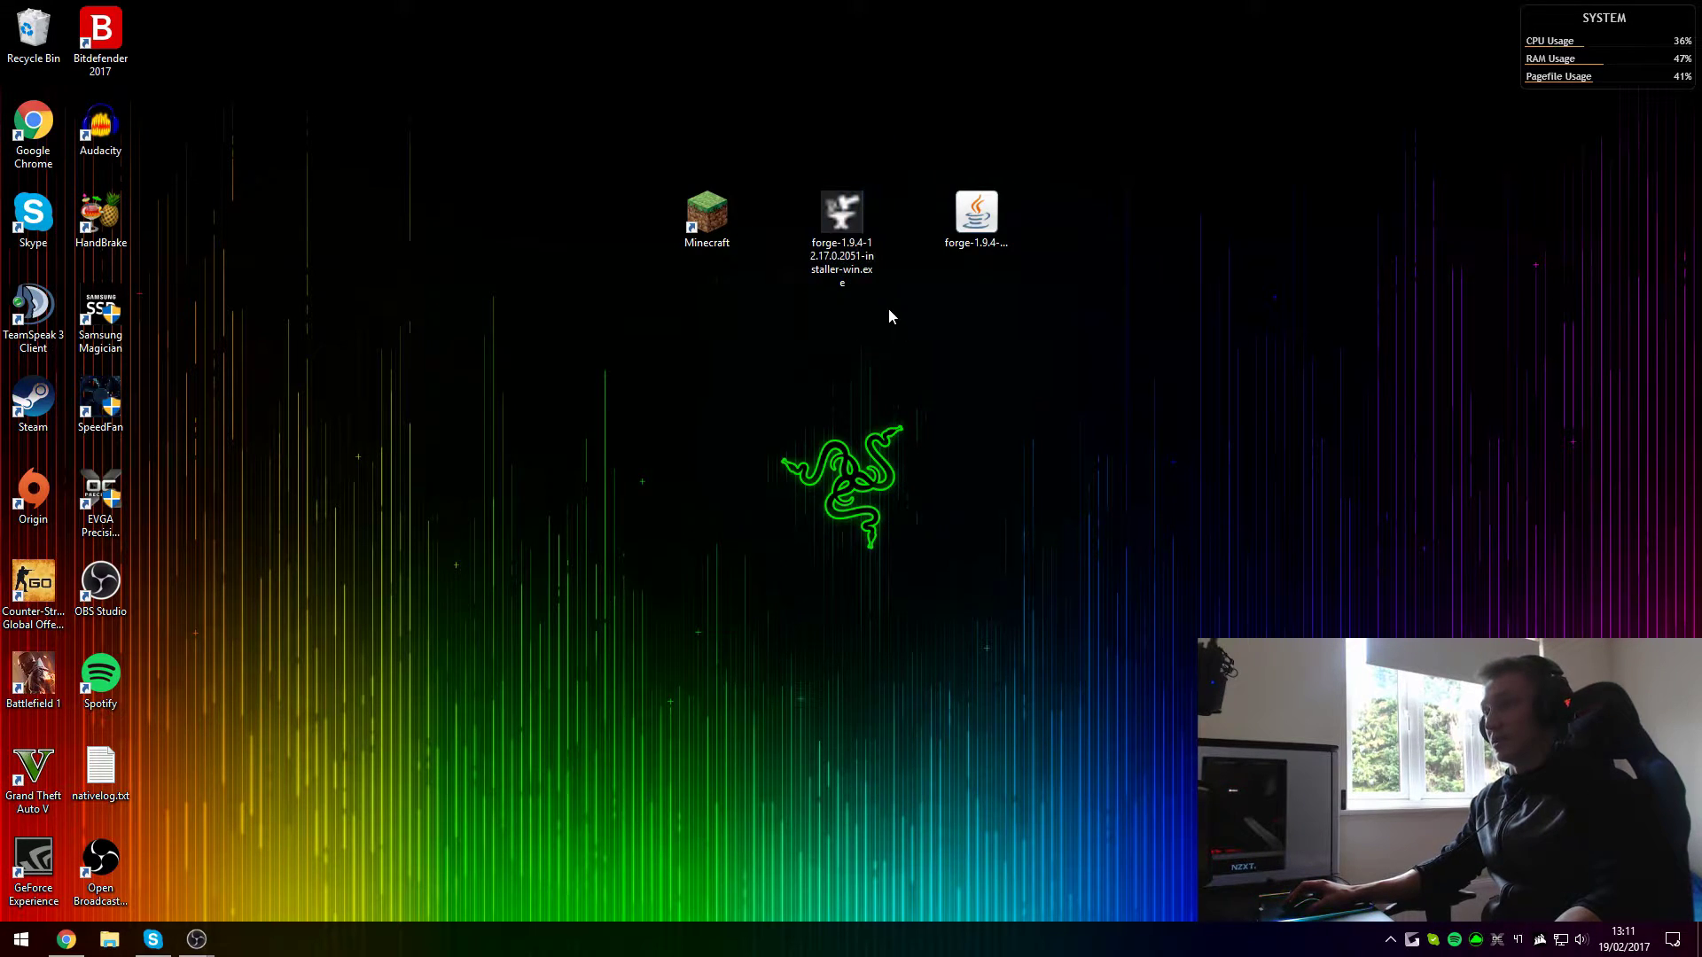
left_click_drag(848, 169, 908, 303)
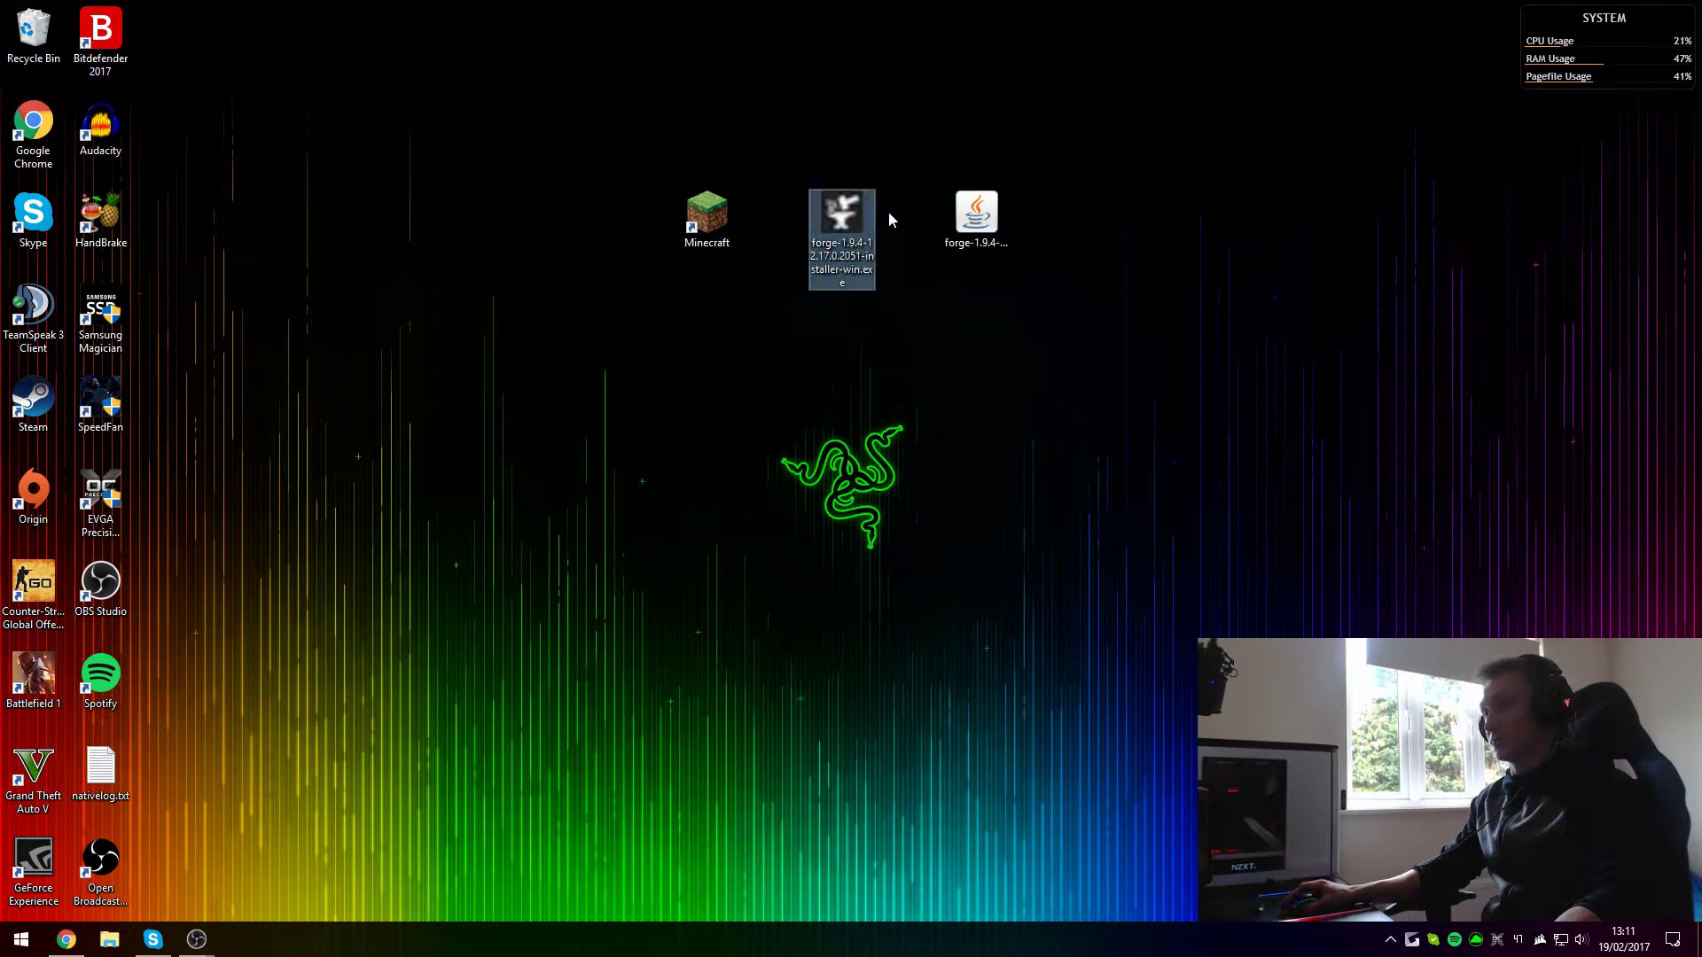
left_click(833, 282)
key("Escape")
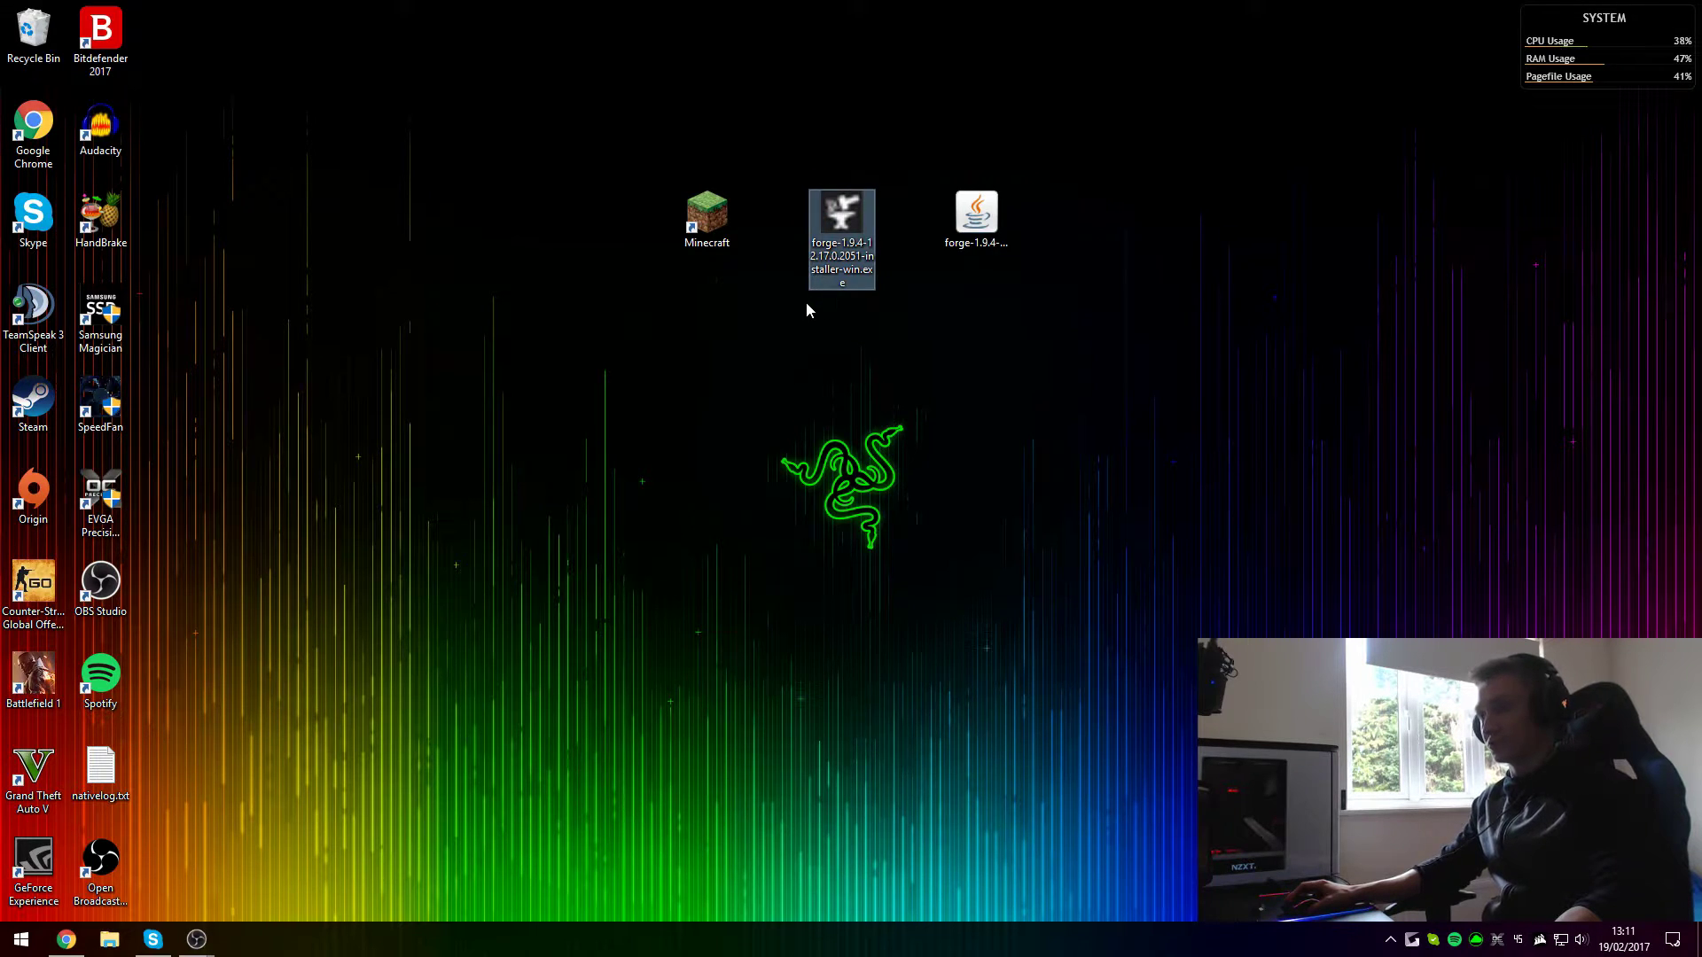
left_click(806, 301)
Step: Clear the Forge installer selection and select the Minecraft desktop shortcut instead
mouse_move(791, 158)
left_mouse_down()
mouse_move(906, 308)
mouse_move(892, 305)
left_mouse_up()
left_click(892, 305)
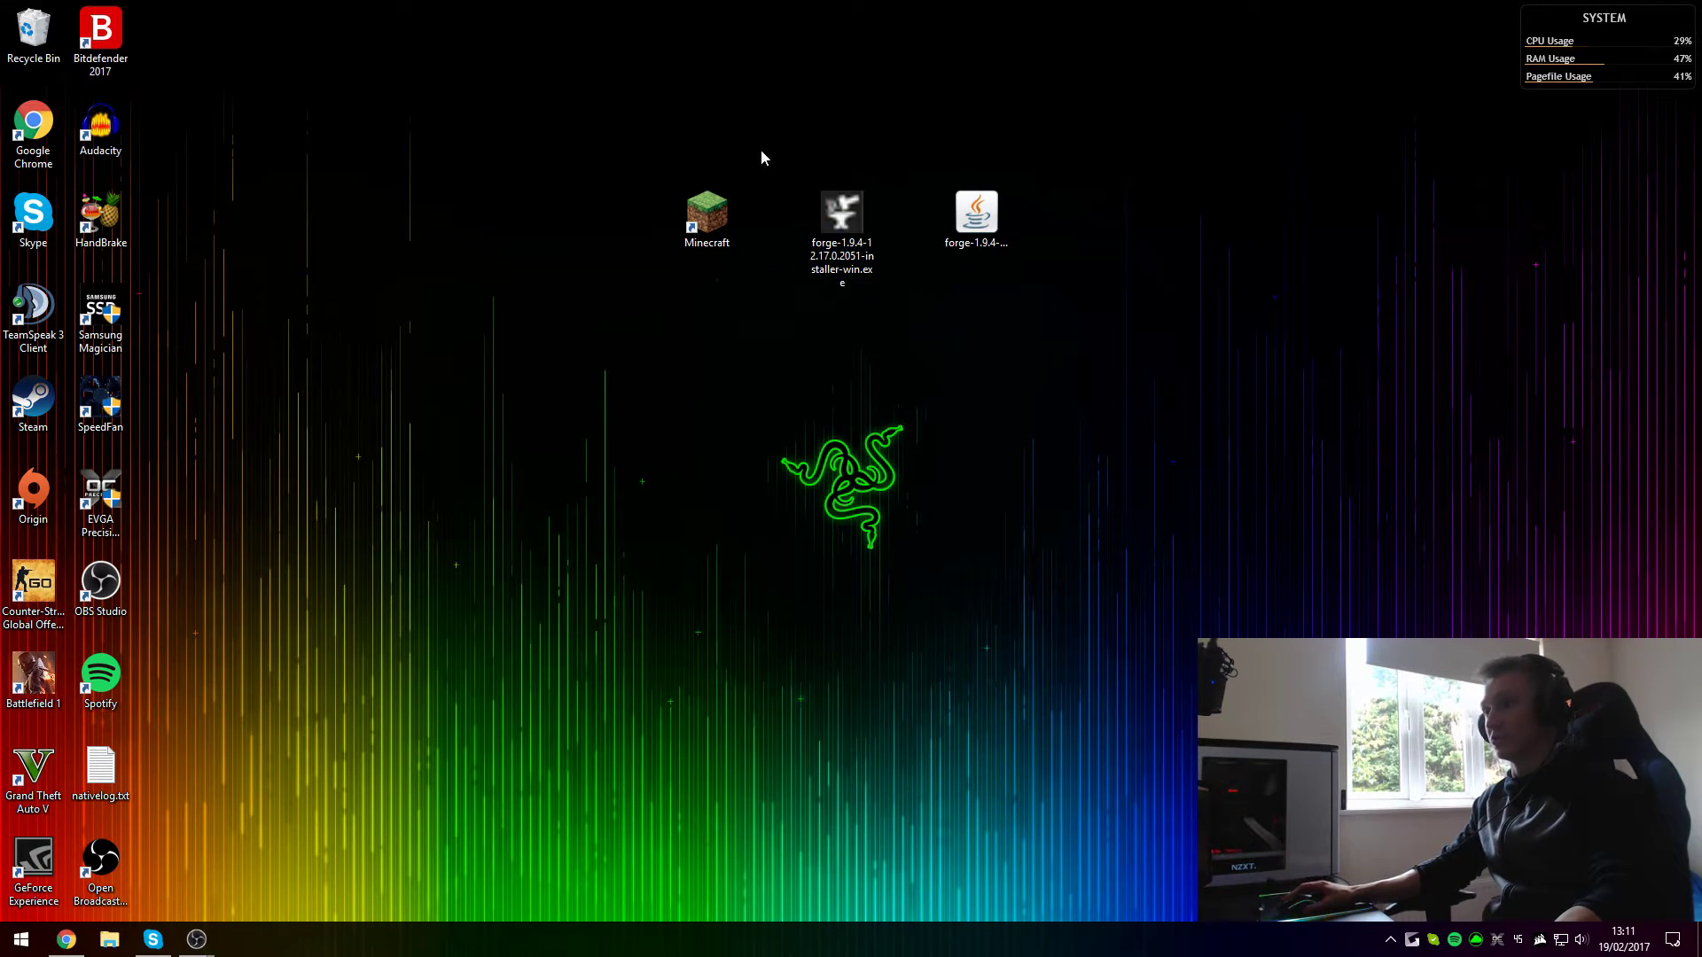
left_click_drag(761, 158, 919, 364)
left_click(748, 305)
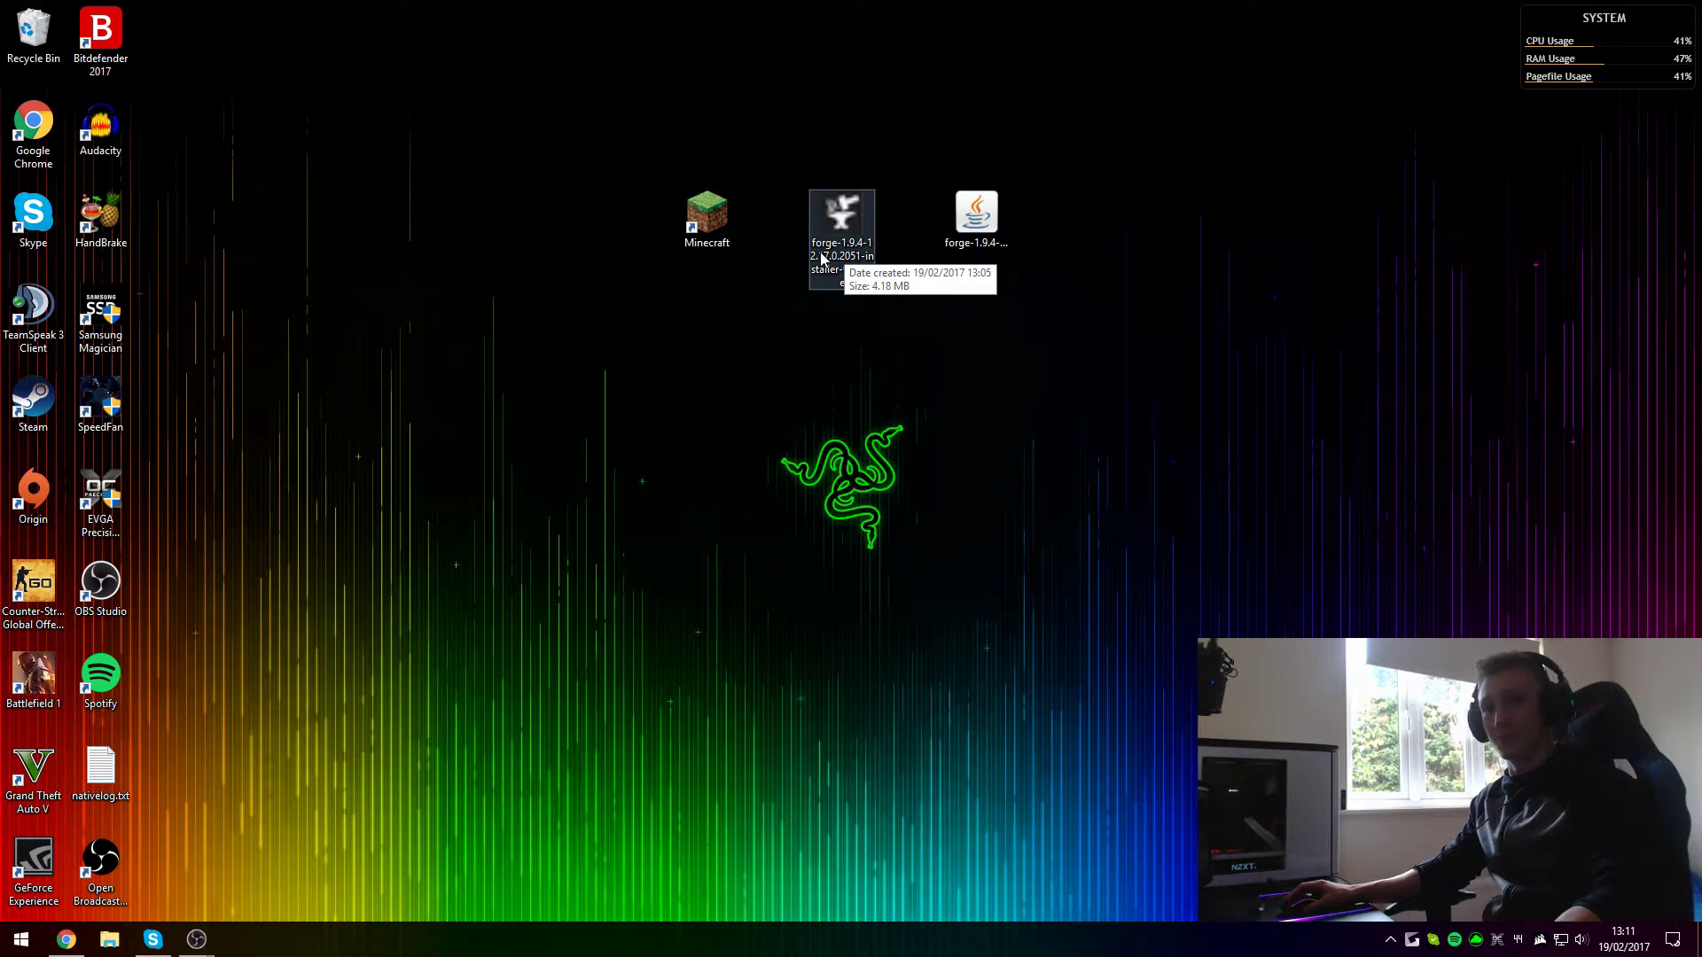
left_click(704, 227)
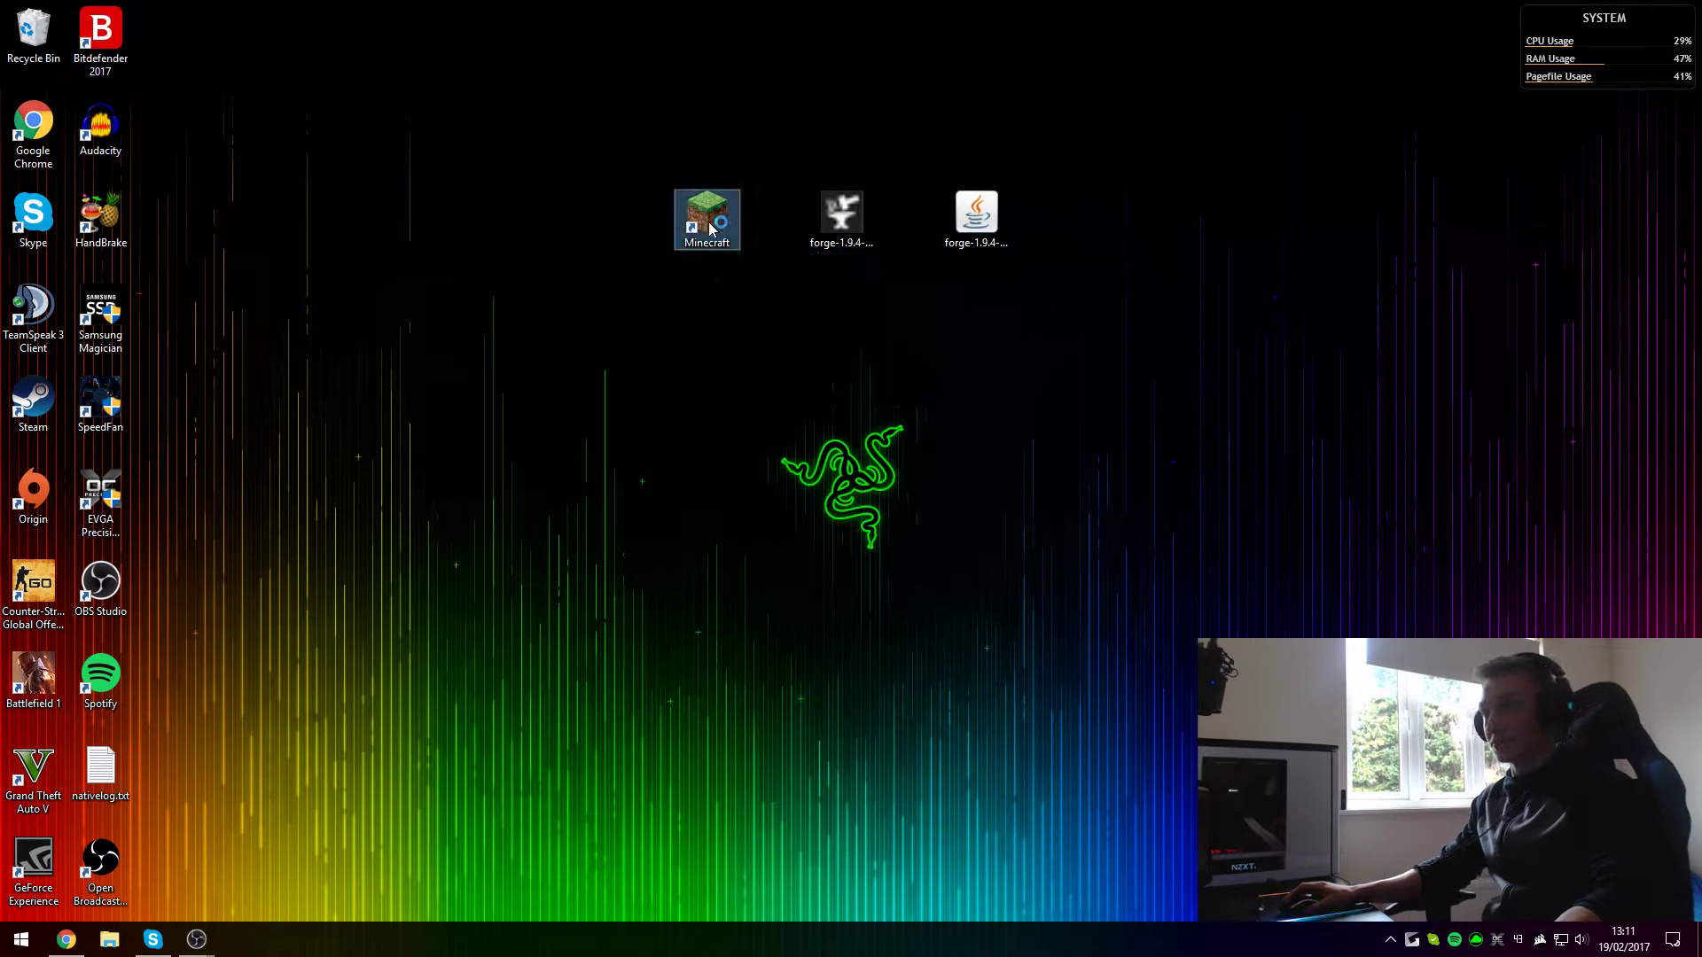
Step: Start Minecraft Launcher, move its window aside, and review the existing profiles under Launch options
double_click(709, 227)
mouse_move(878, 206)
left_mouse_down()
mouse_move(843, 239)
mouse_move(702, 275)
left_mouse_up()
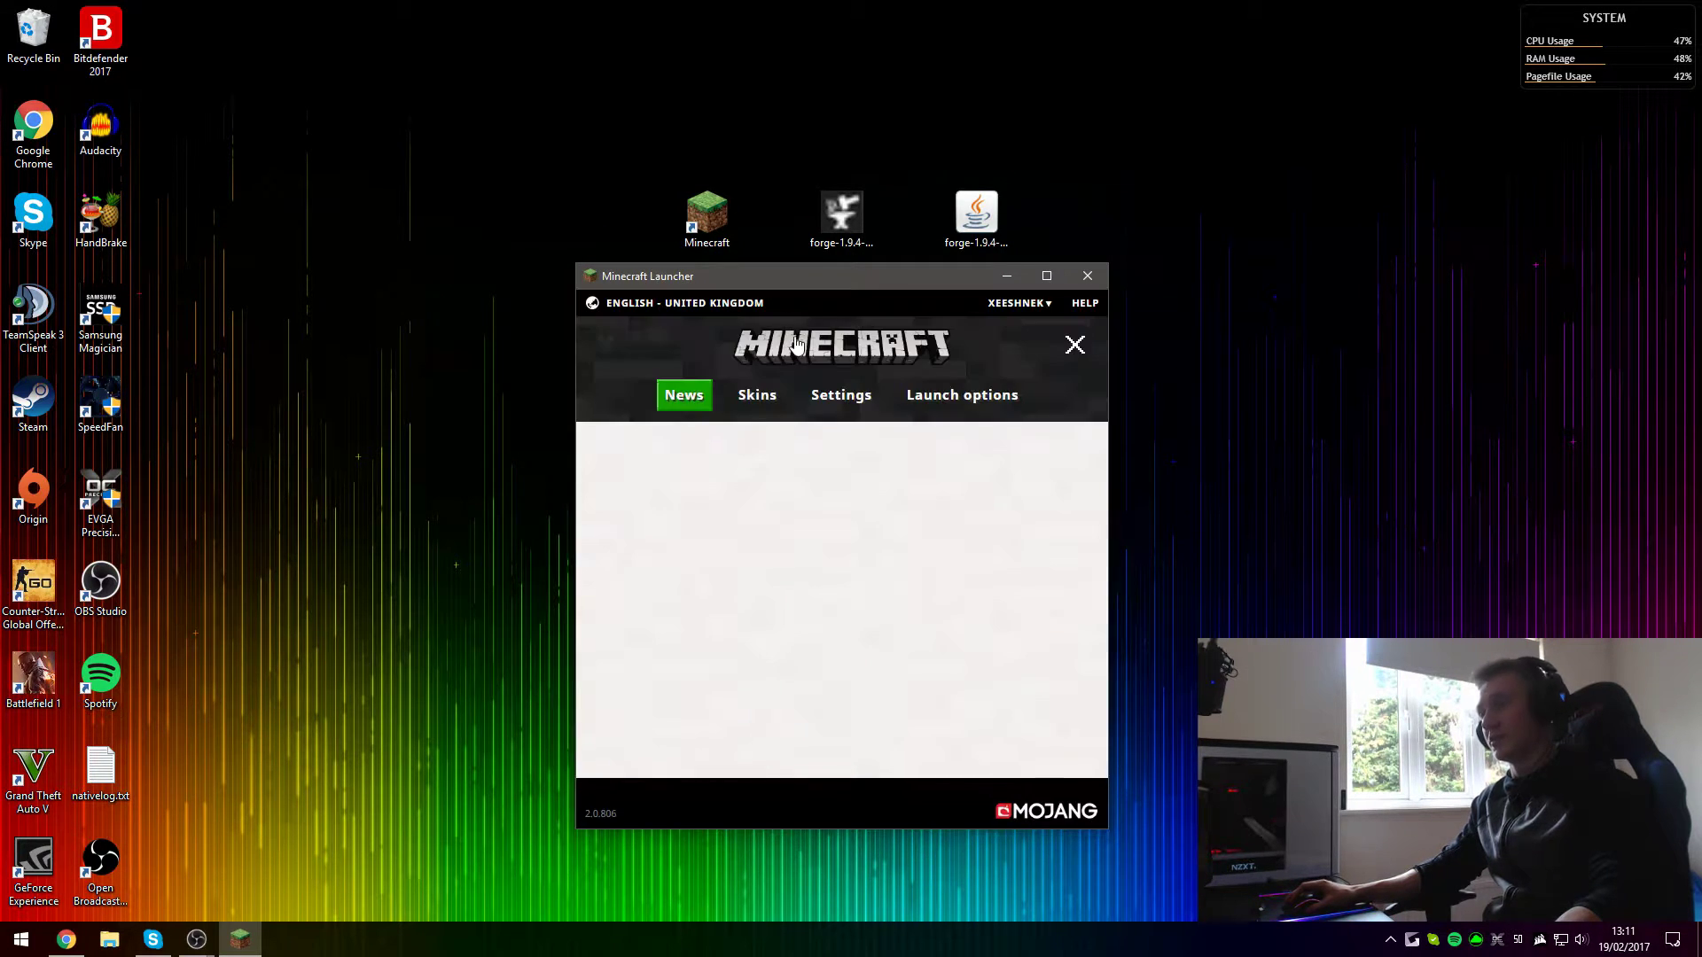
left_click(948, 396)
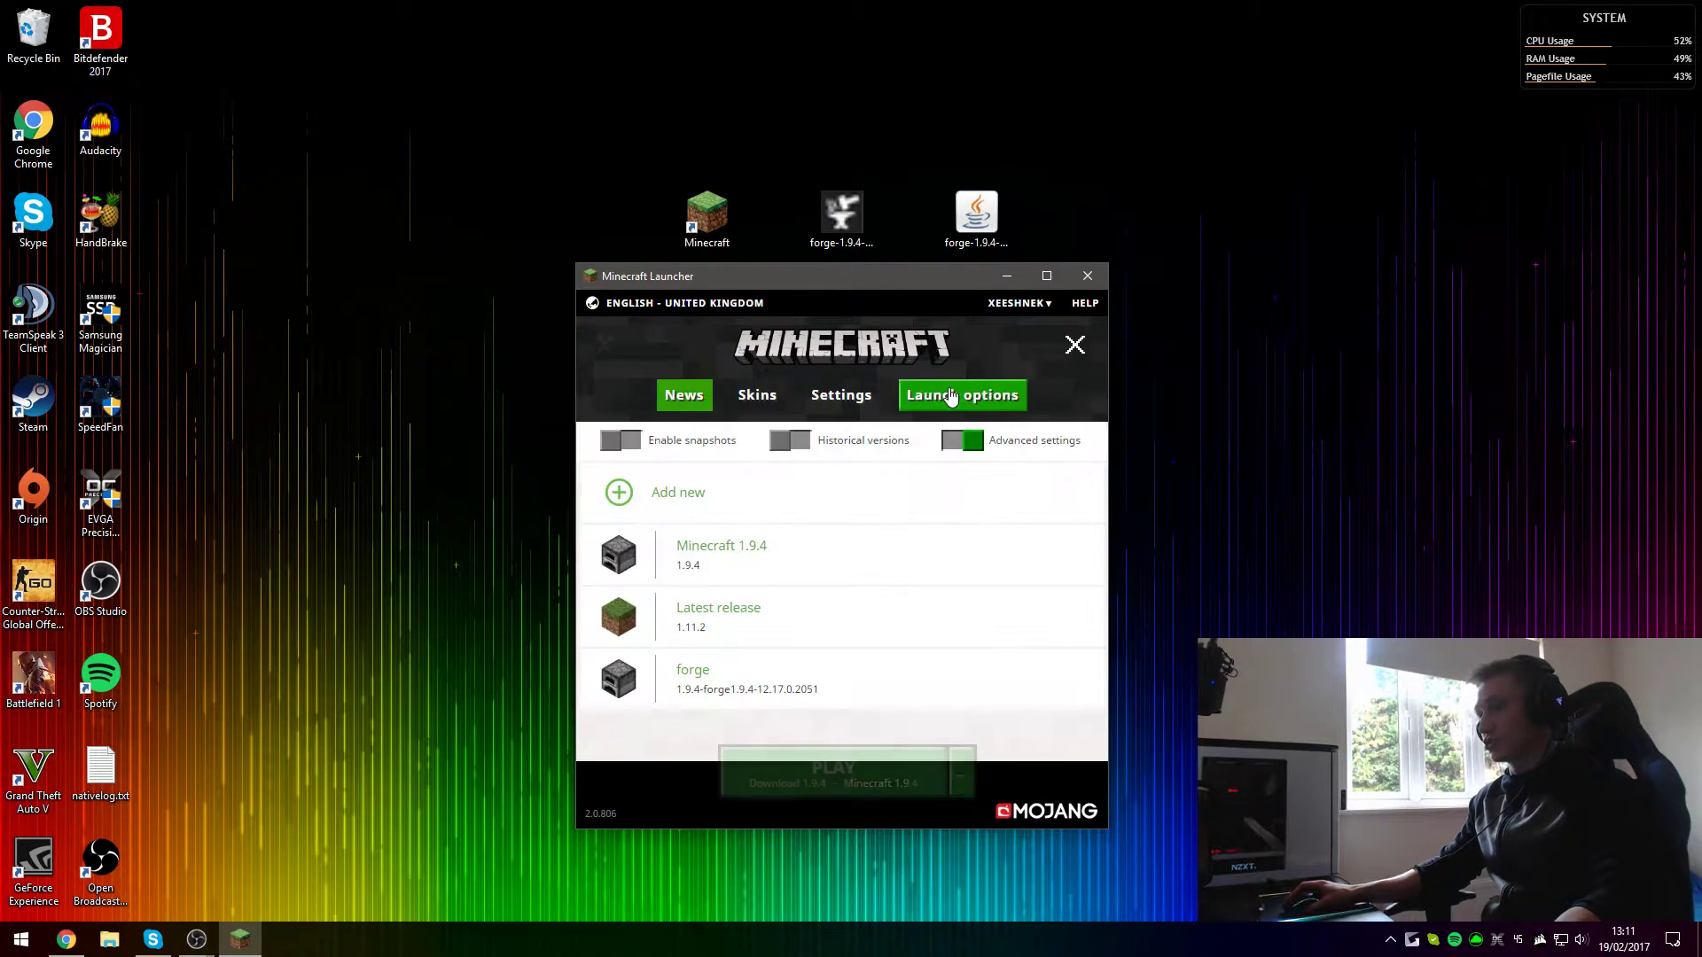
left_click(762, 566)
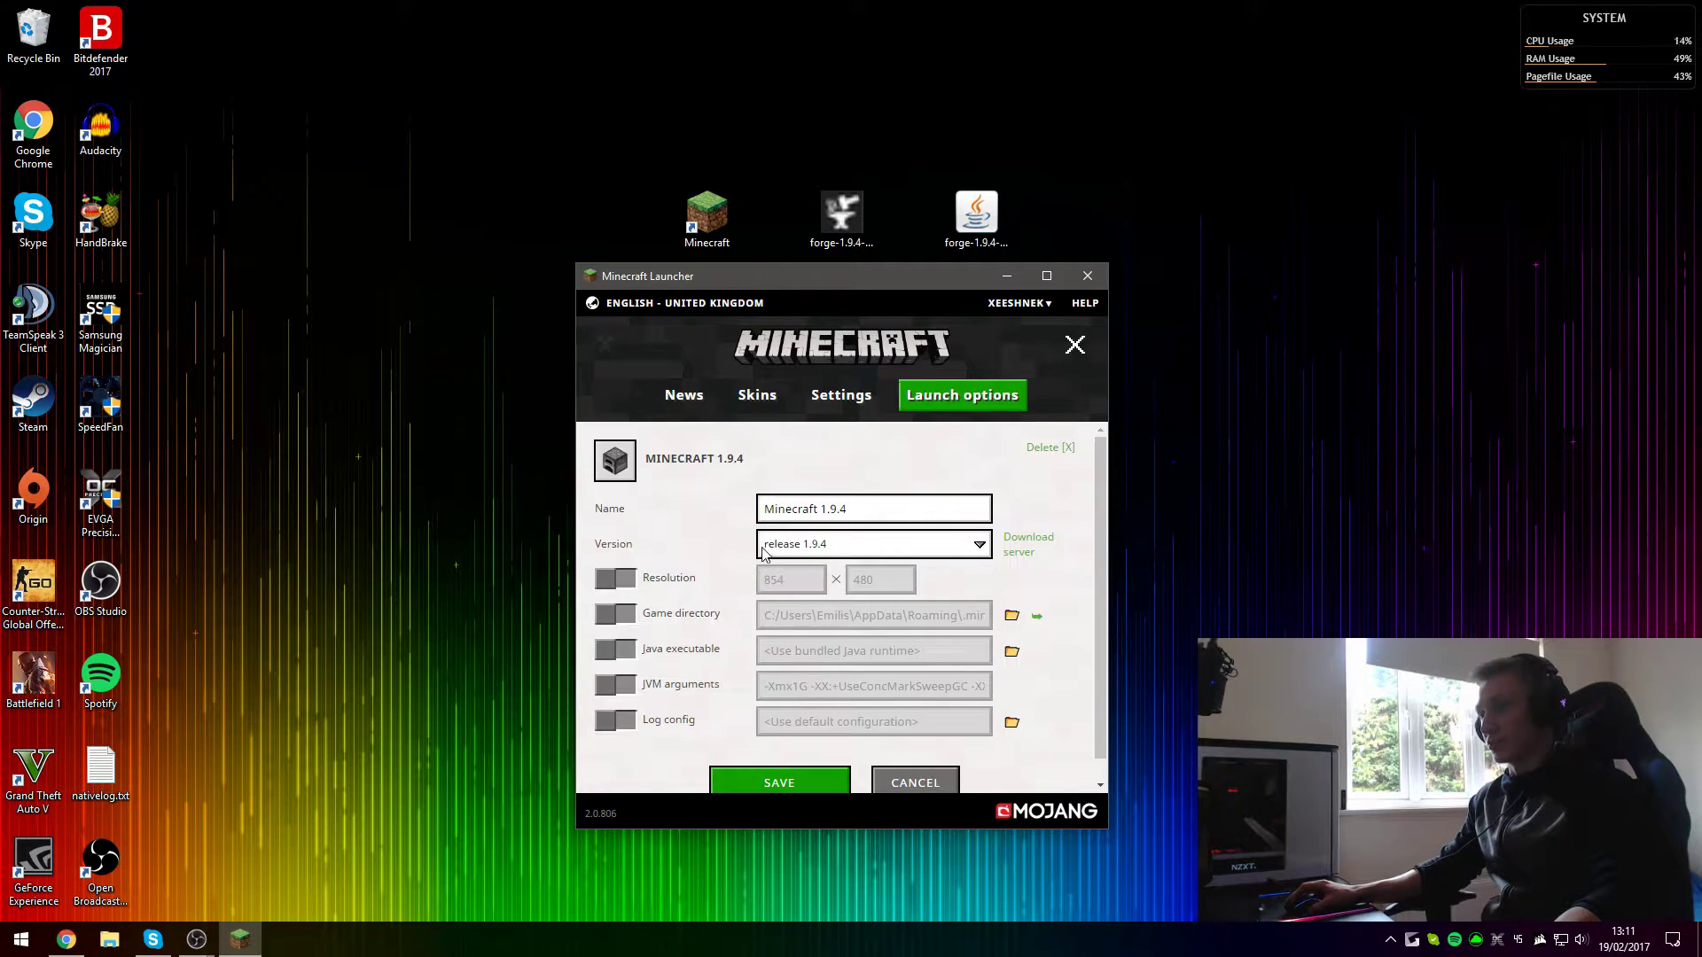
left_click(833, 784)
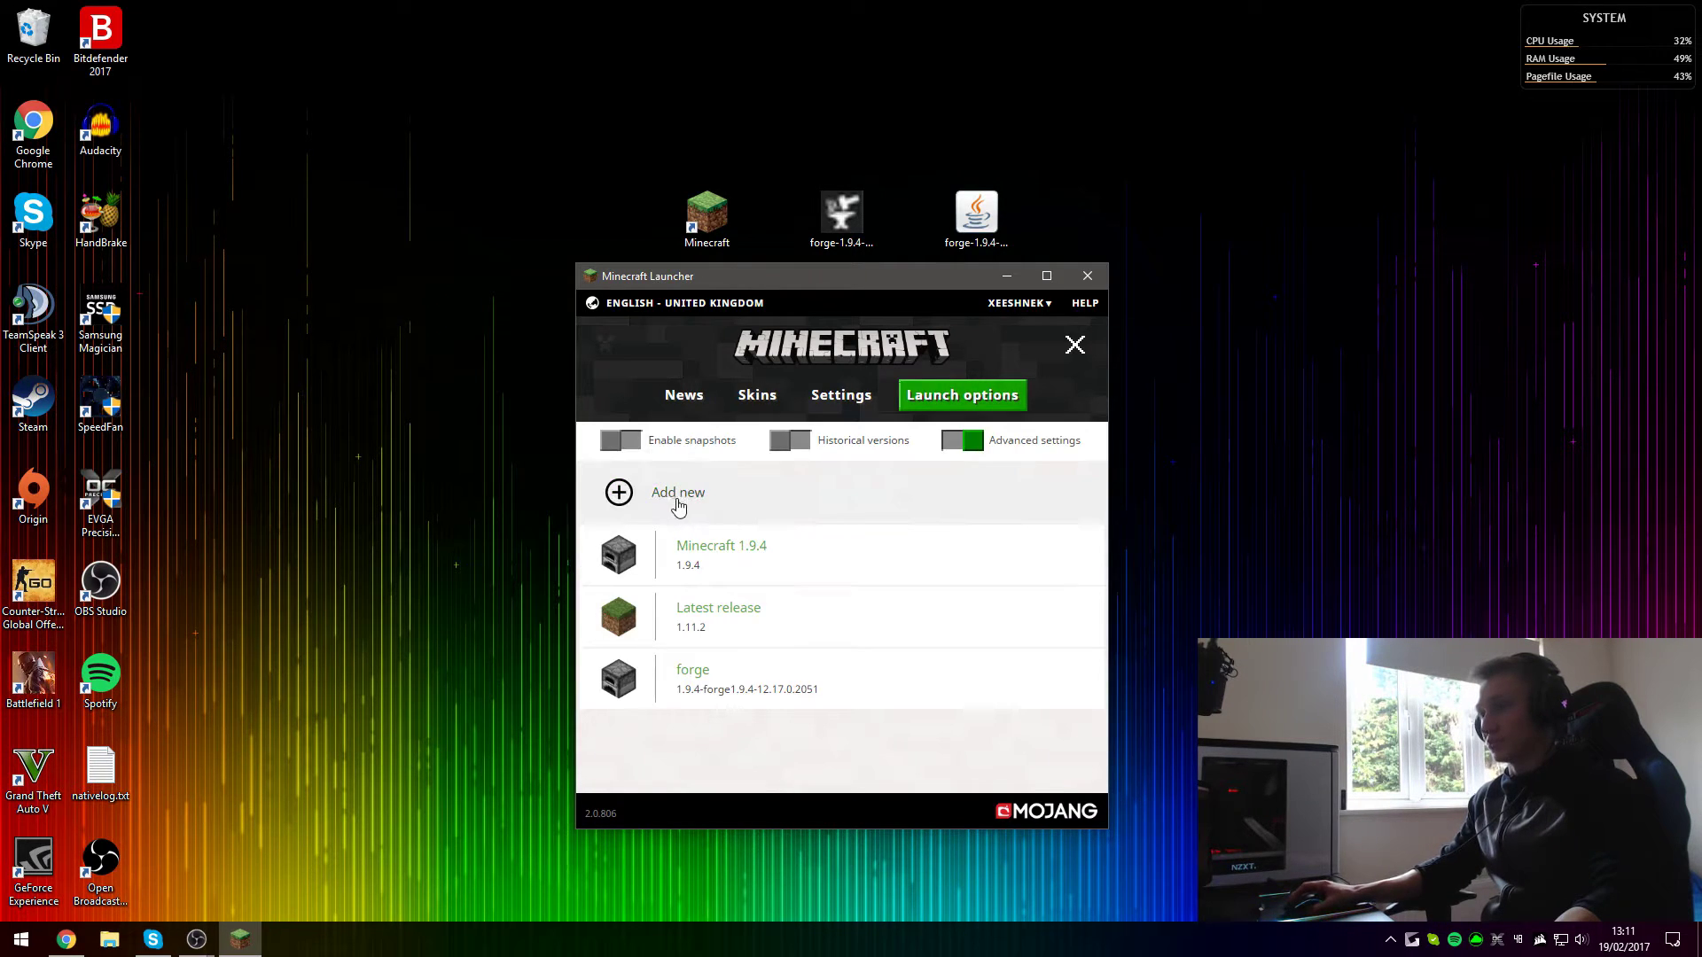
Step: Create and save a profile named Minecraft 1.9.4 set to release 1.9.4
left_click(627, 499)
left_click(811, 514)
type("Mi")
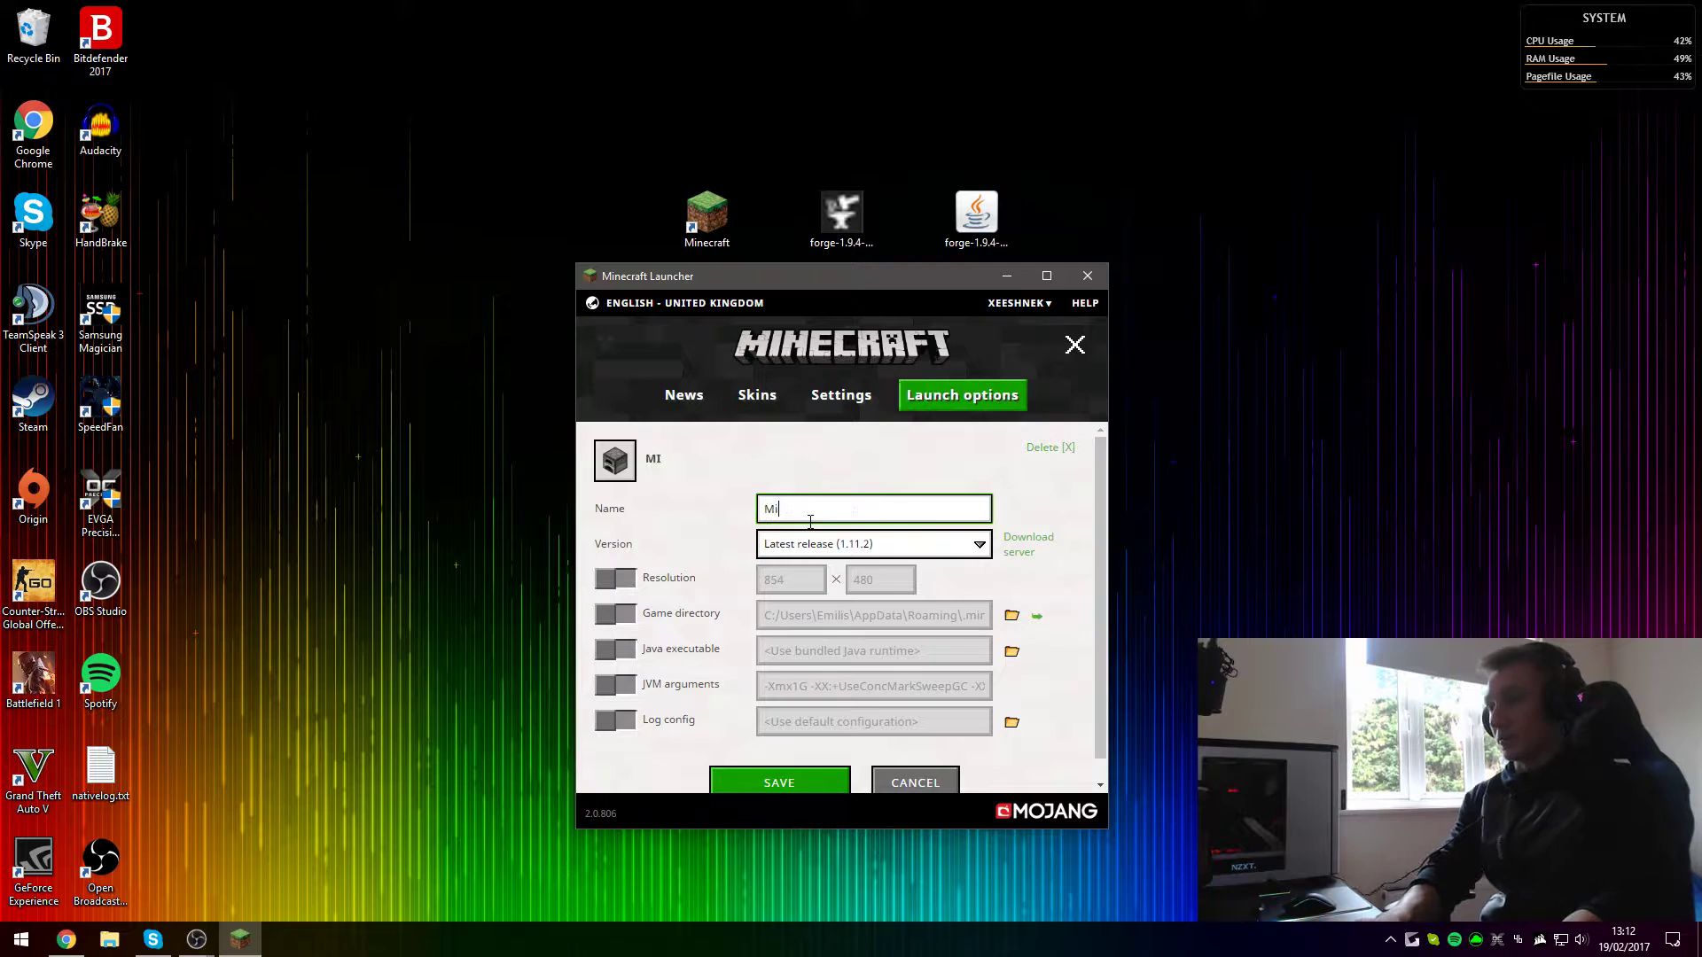
type("necraft 1.")
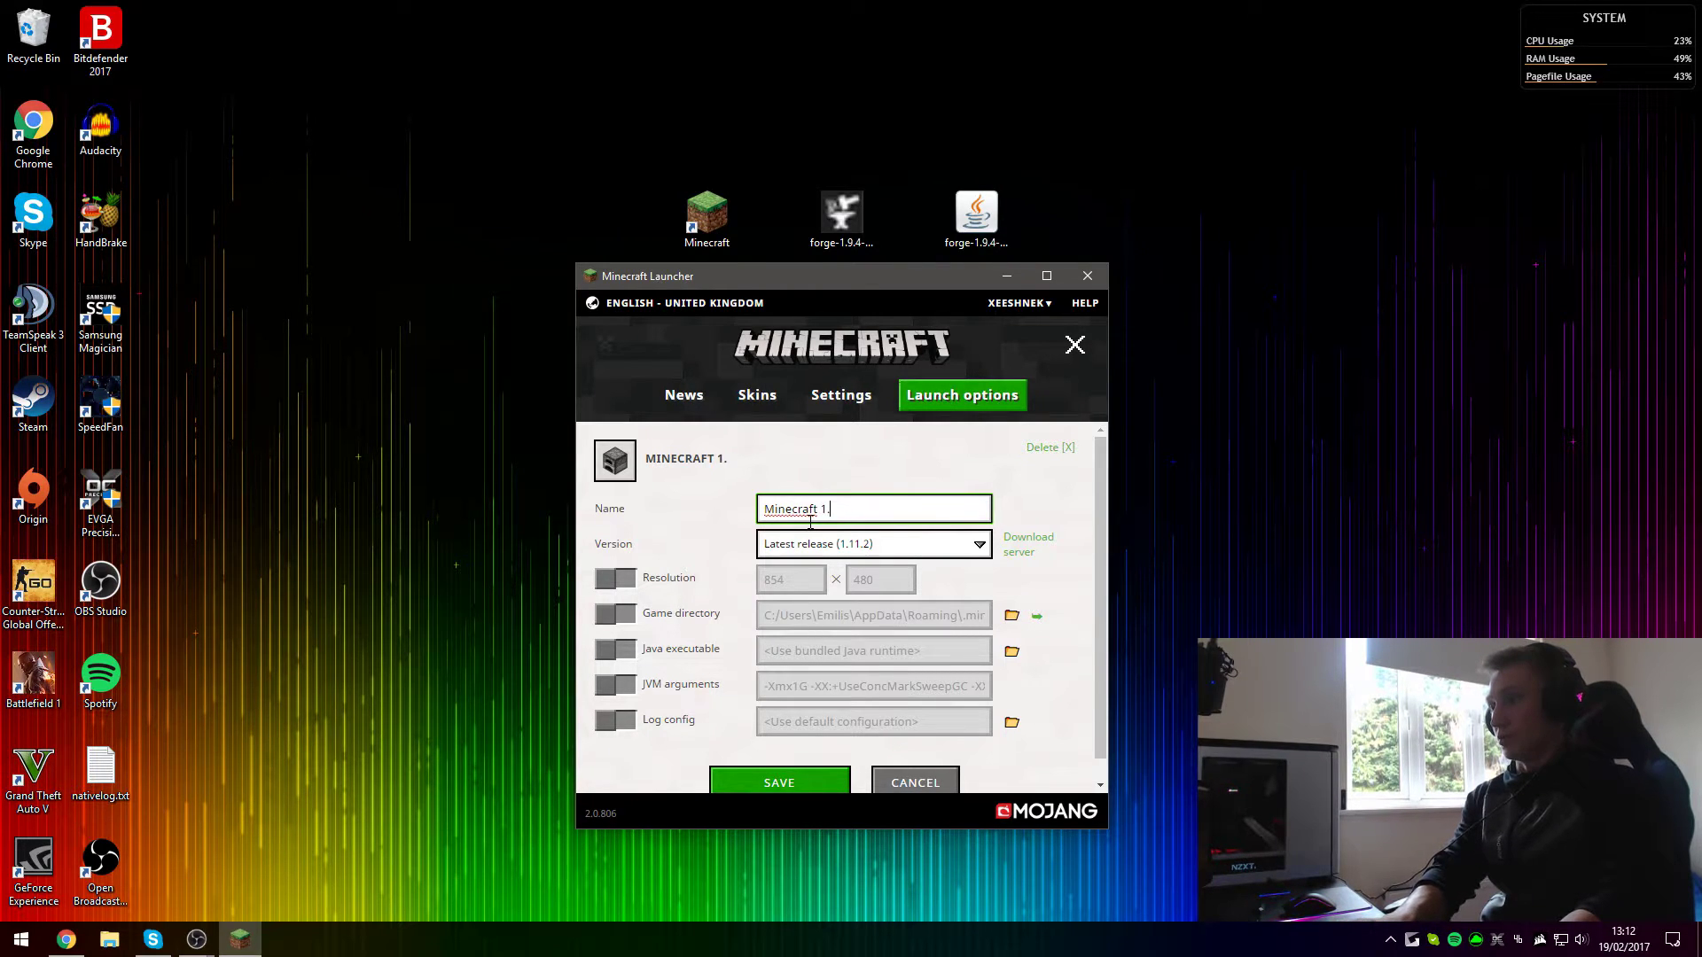
type("9.4")
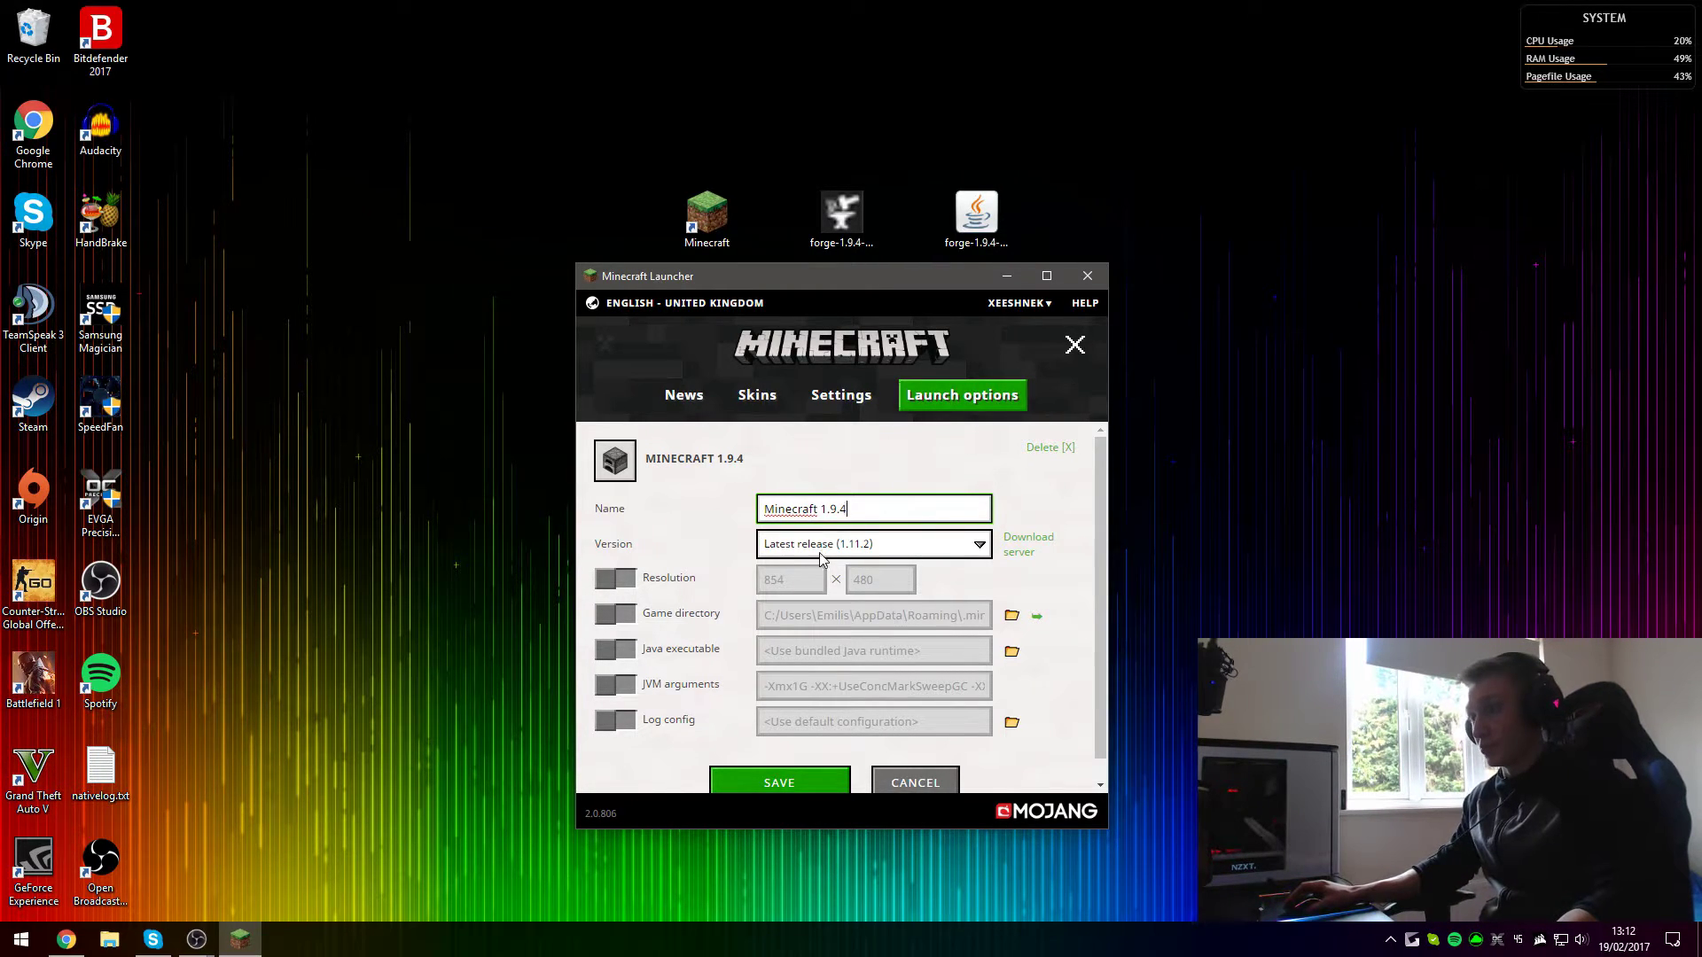
left_click(875, 550)
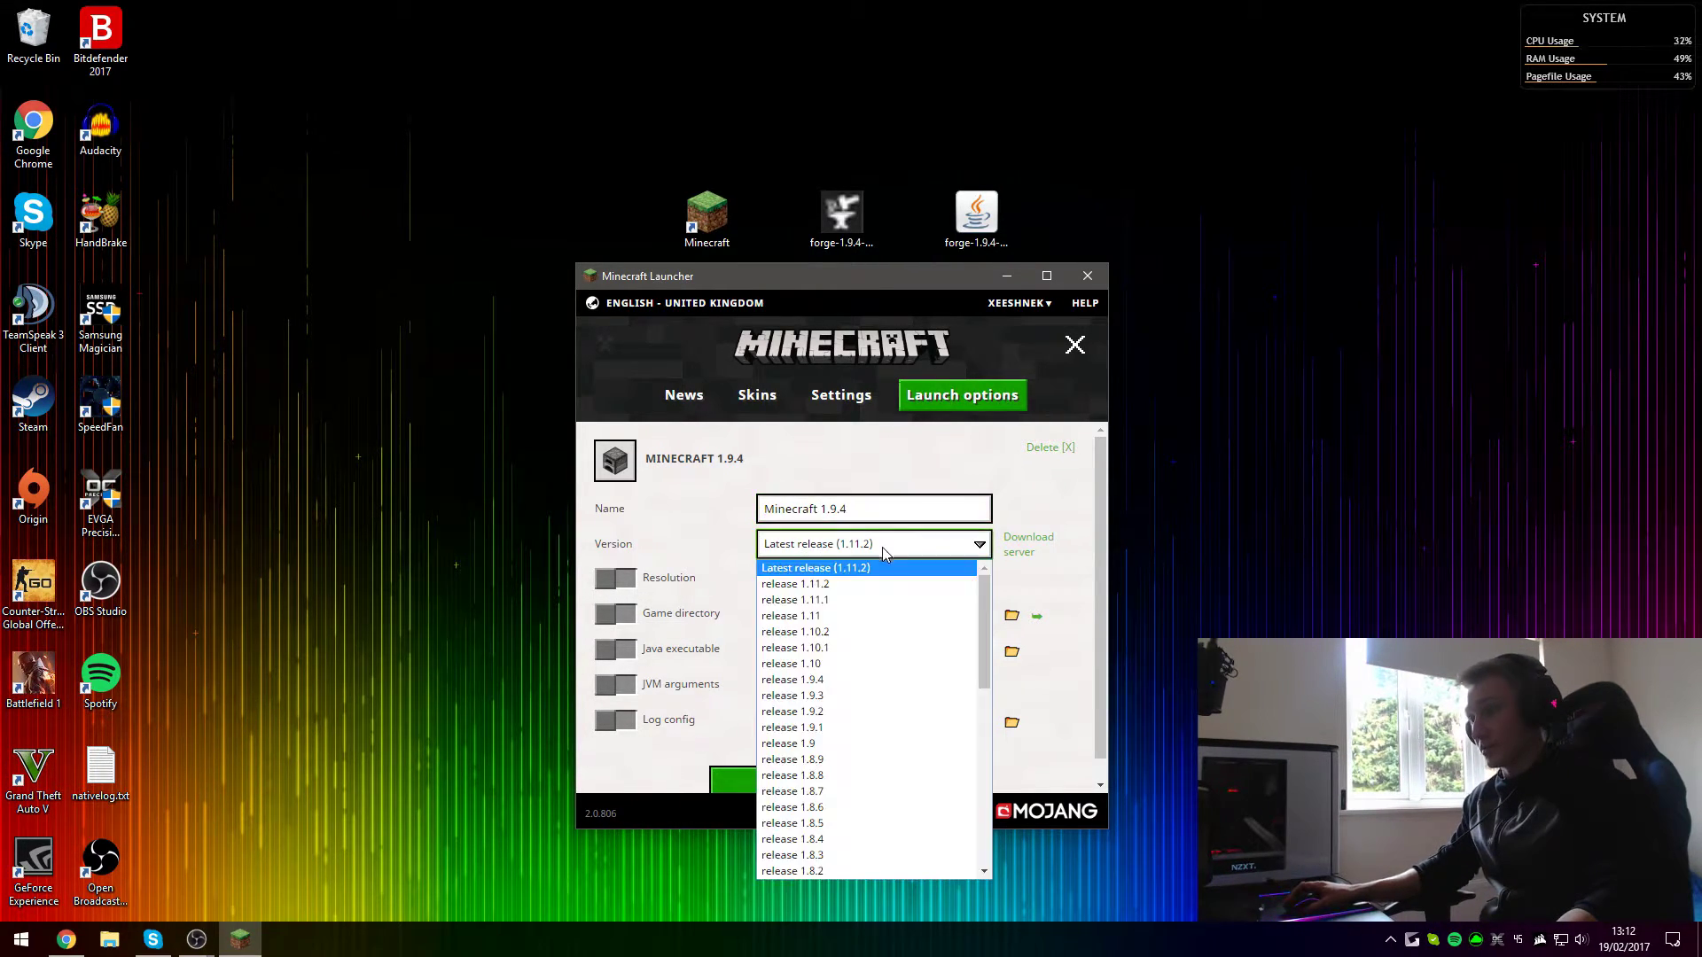
left_click(833, 681)
left_click(797, 778)
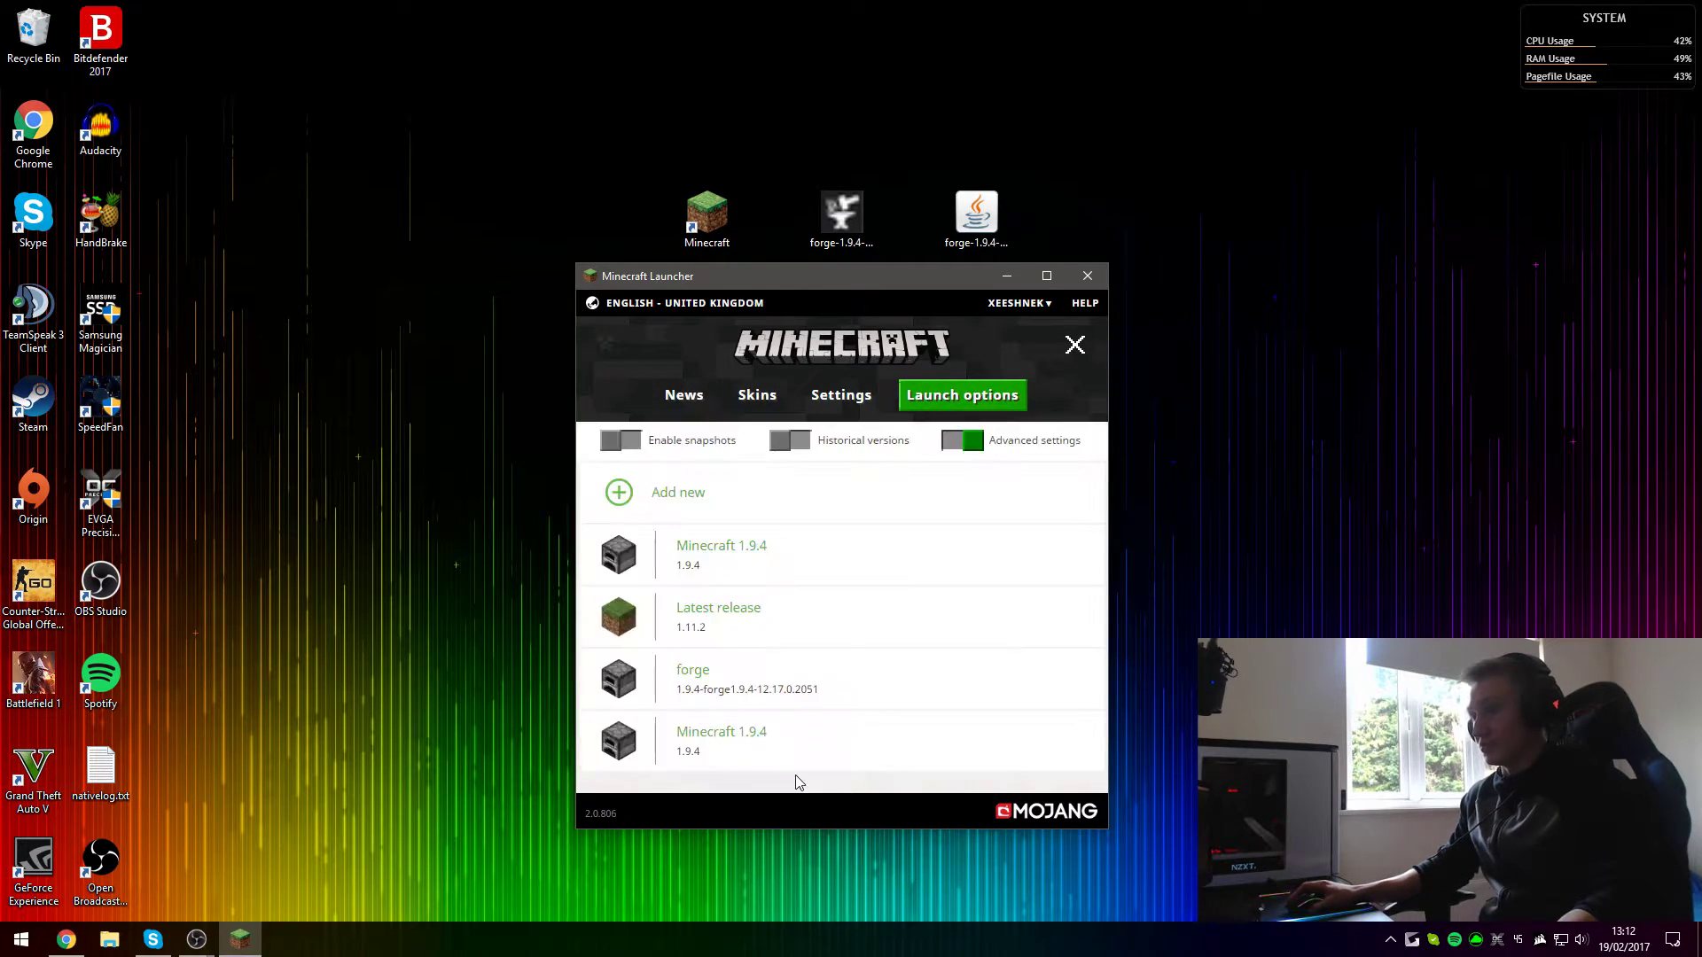
left_click(683, 397)
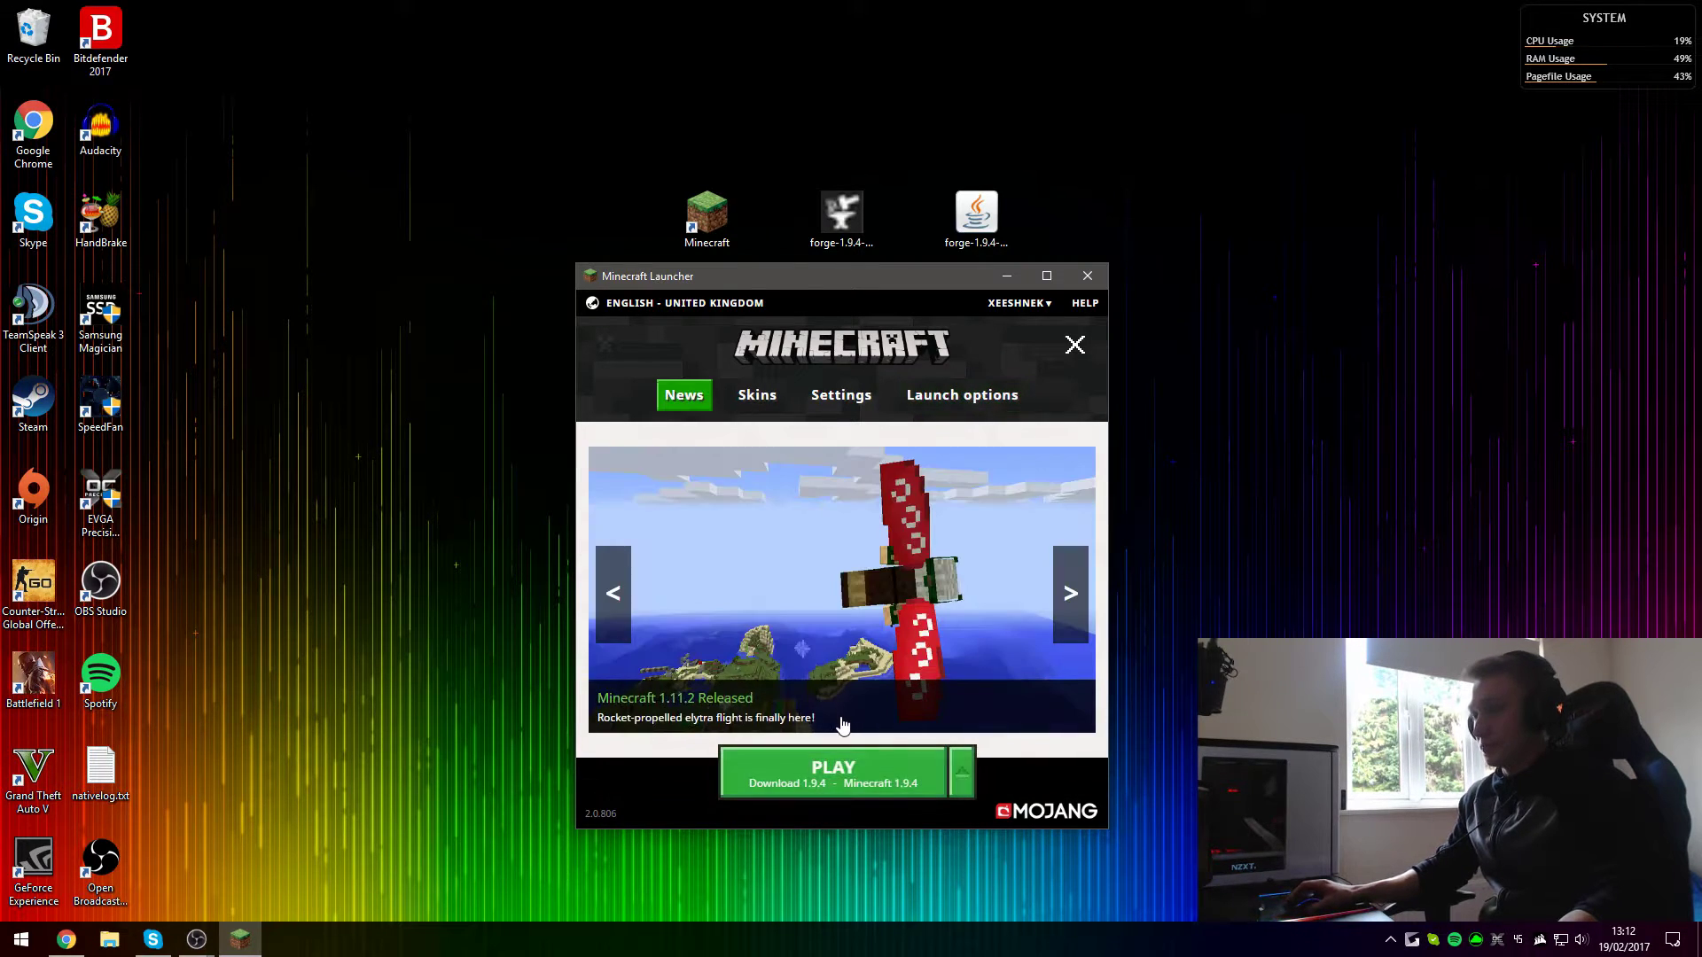
Step: Play the Minecraft 1.9.4 profile so 1.9.4 downloads and loads, then quit the game
left_click(962, 773)
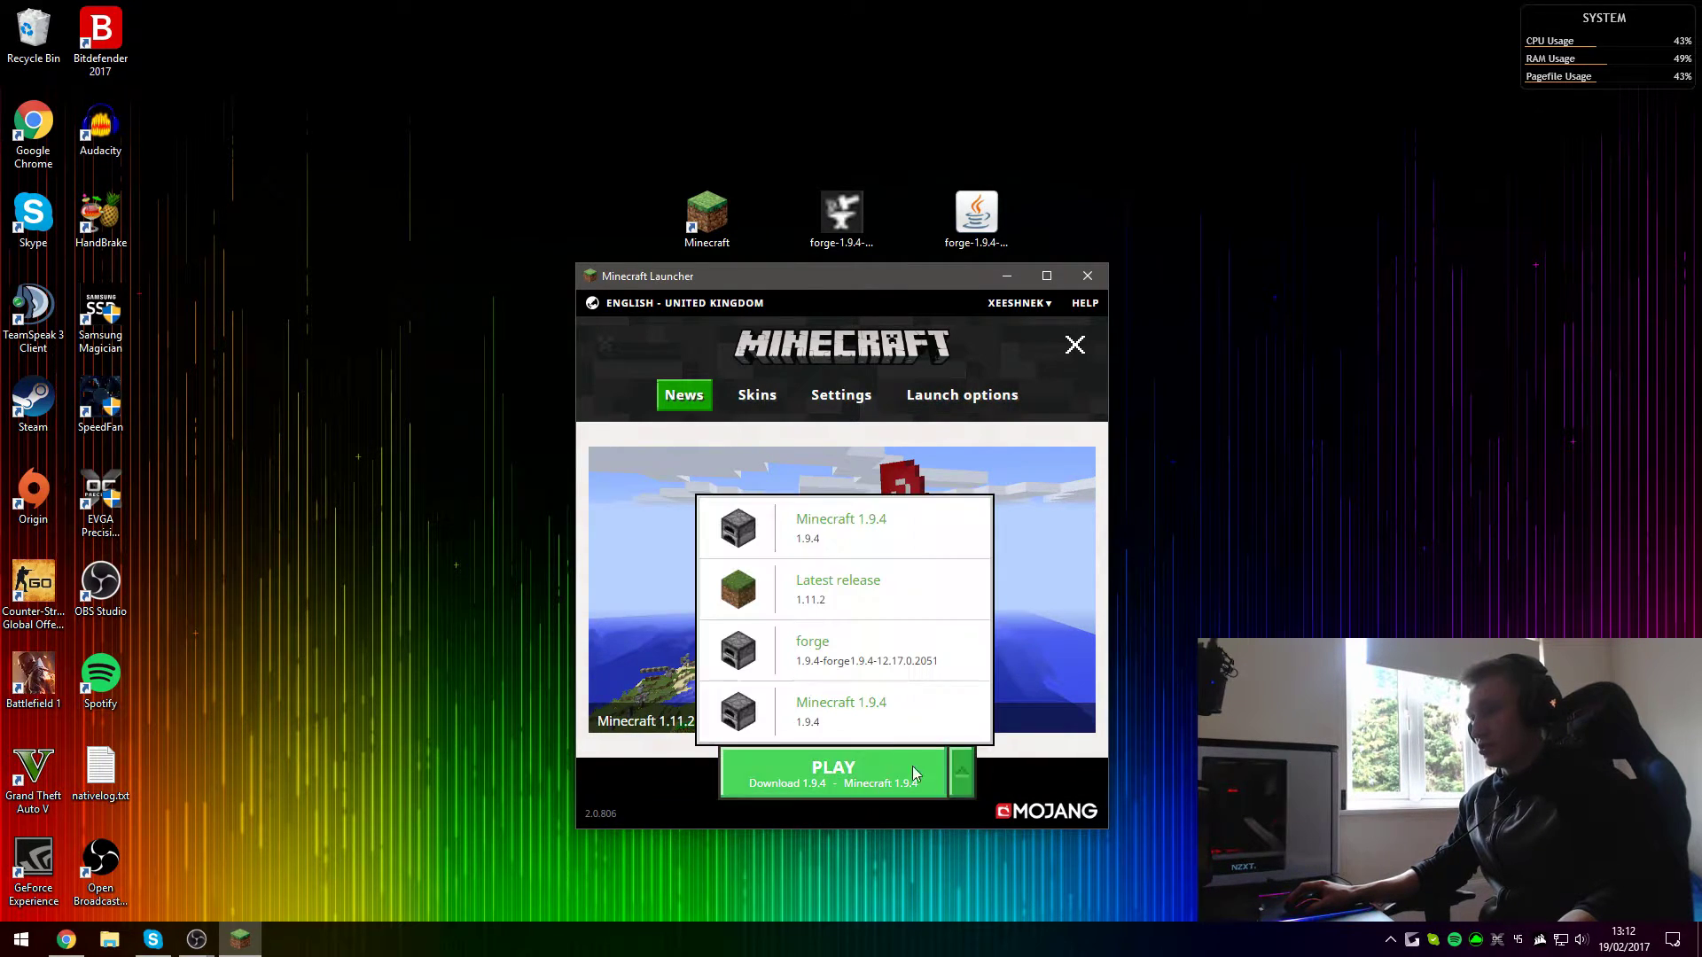
left_click(887, 597)
left_click(964, 777)
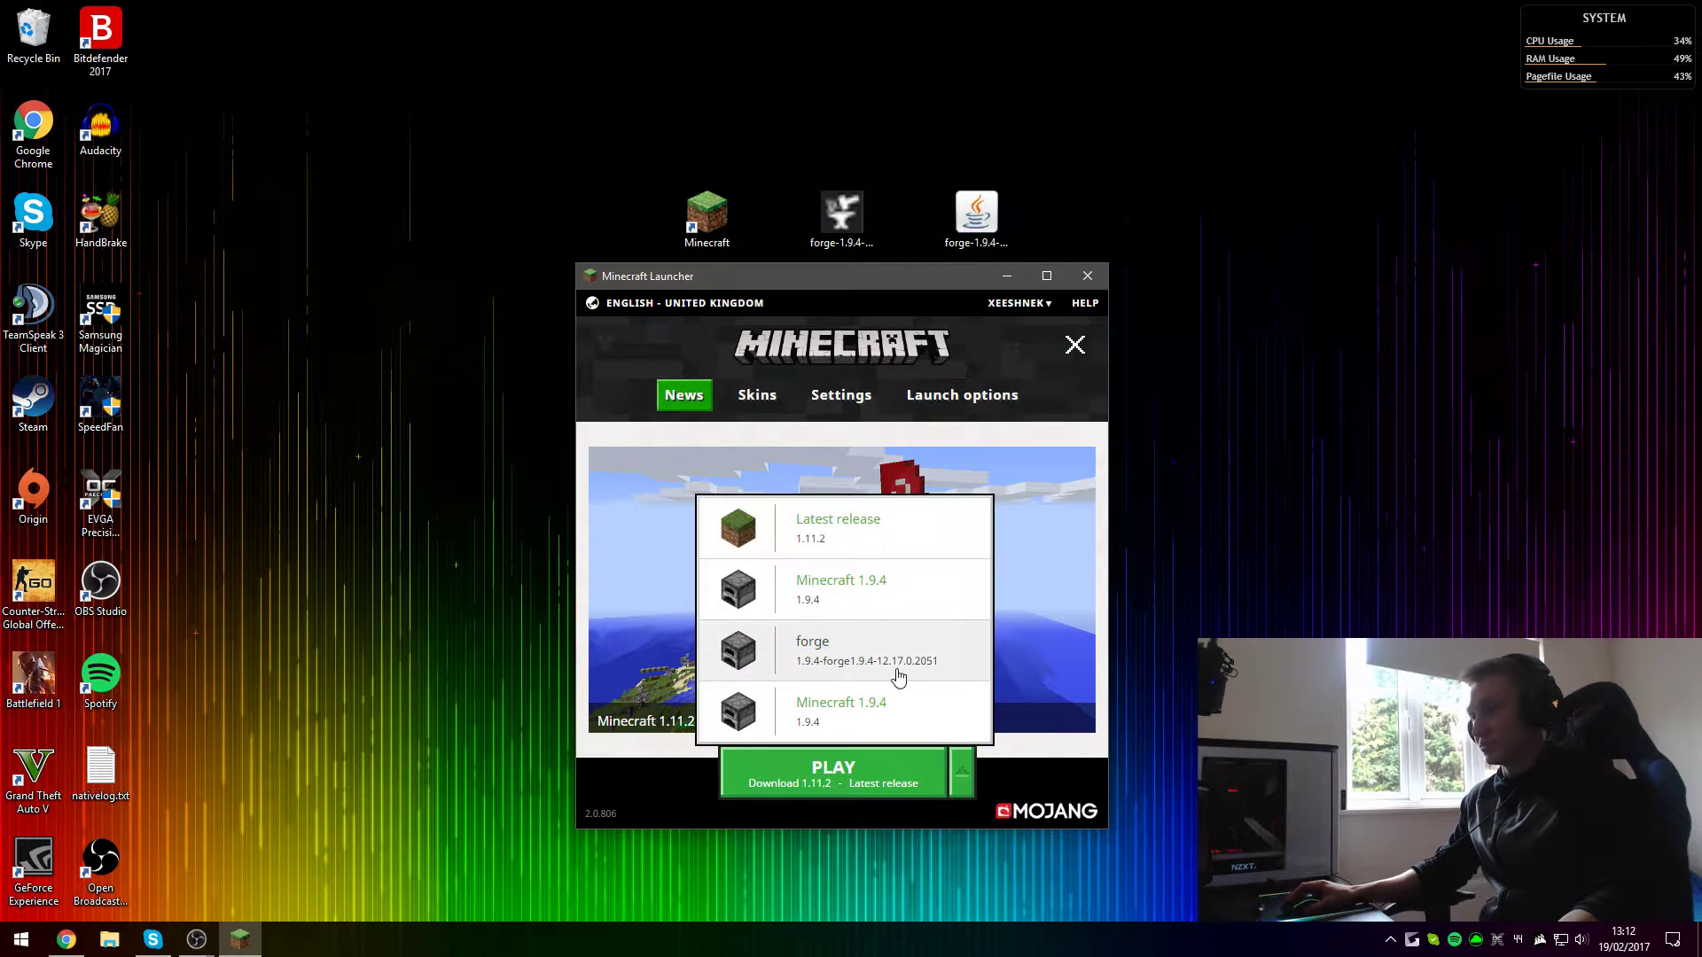
left_click(885, 596)
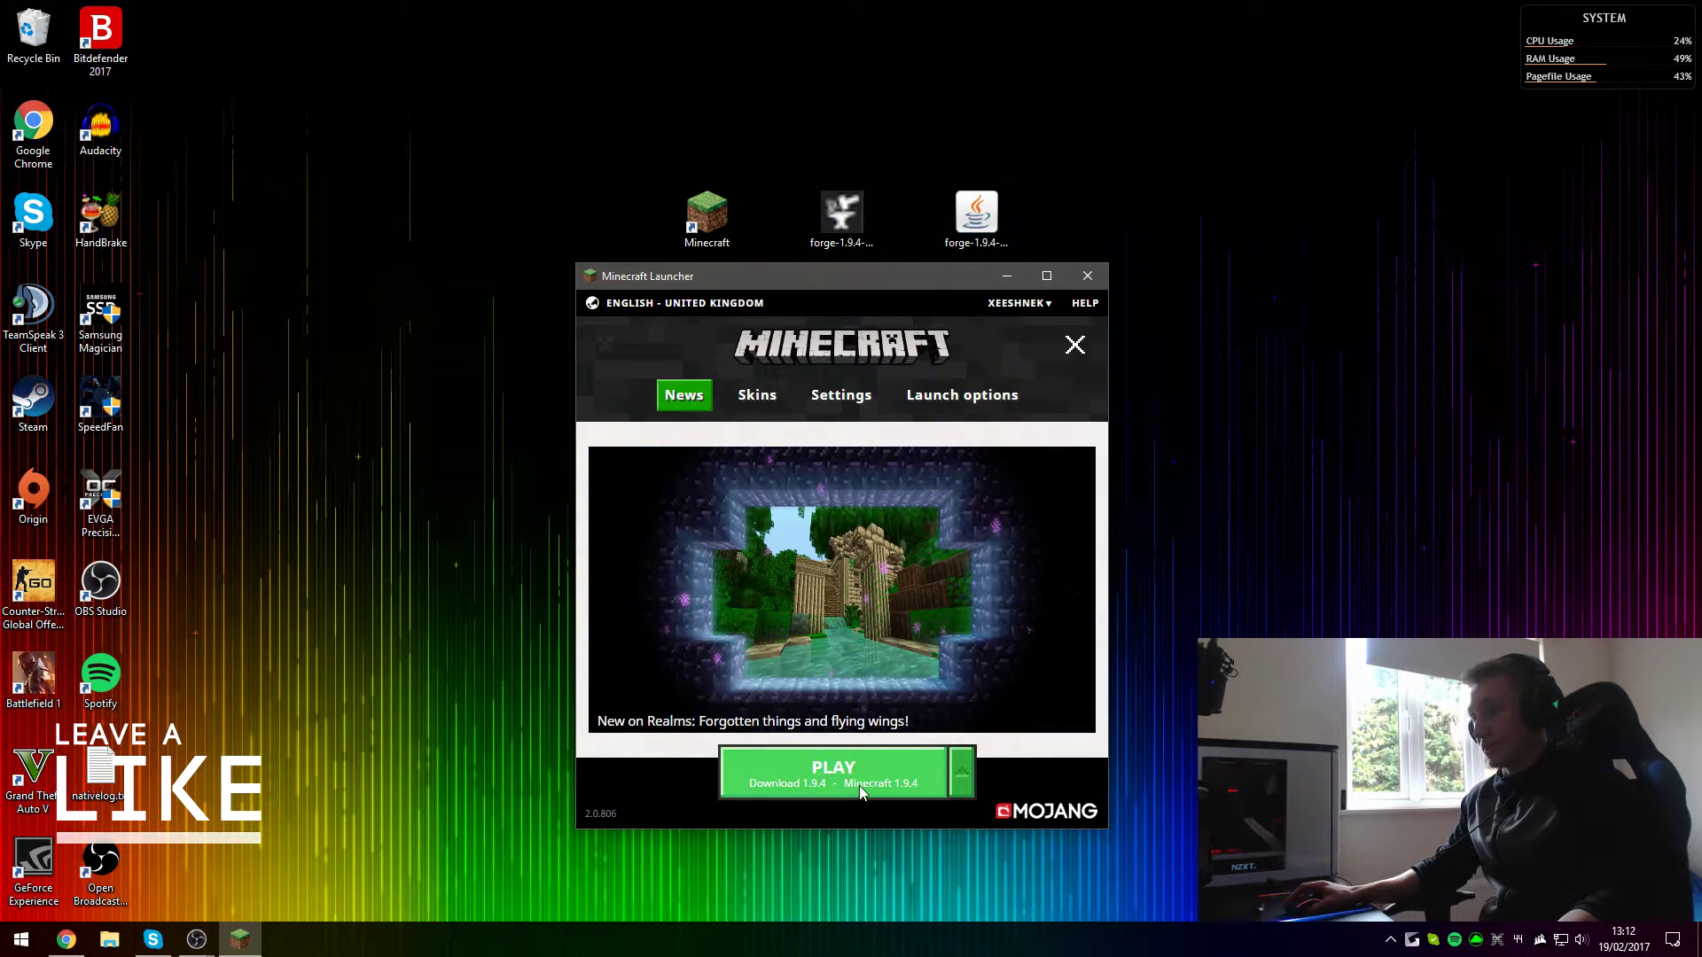
left_click(814, 790)
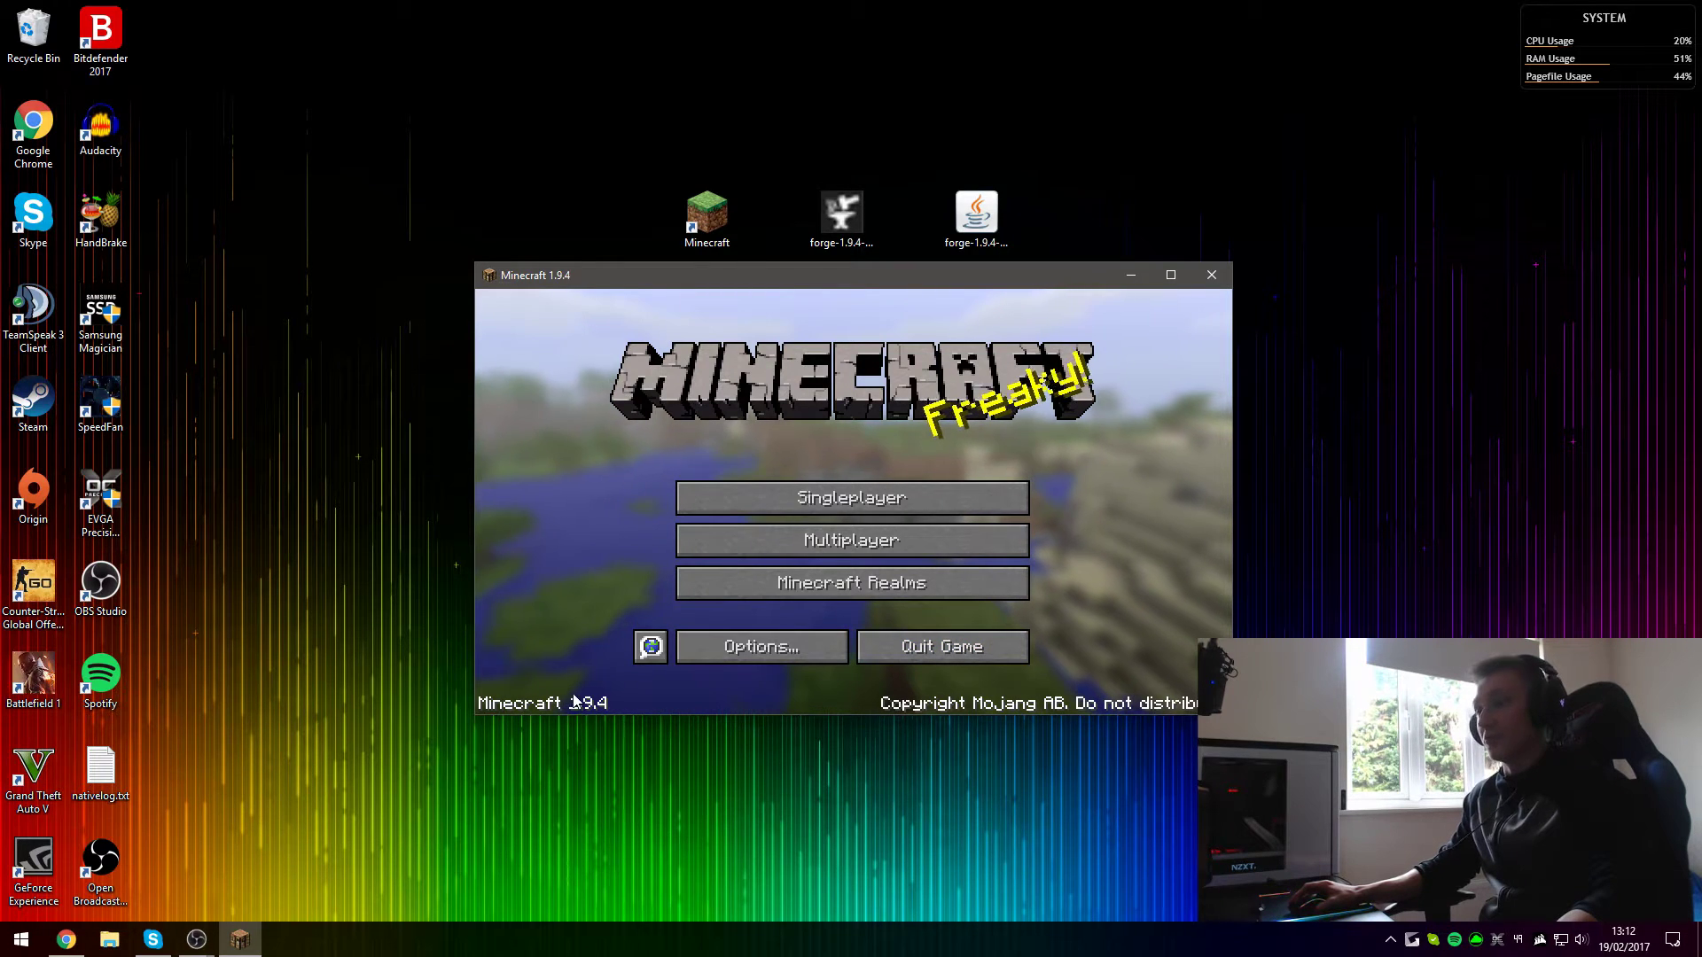
left_click(917, 648)
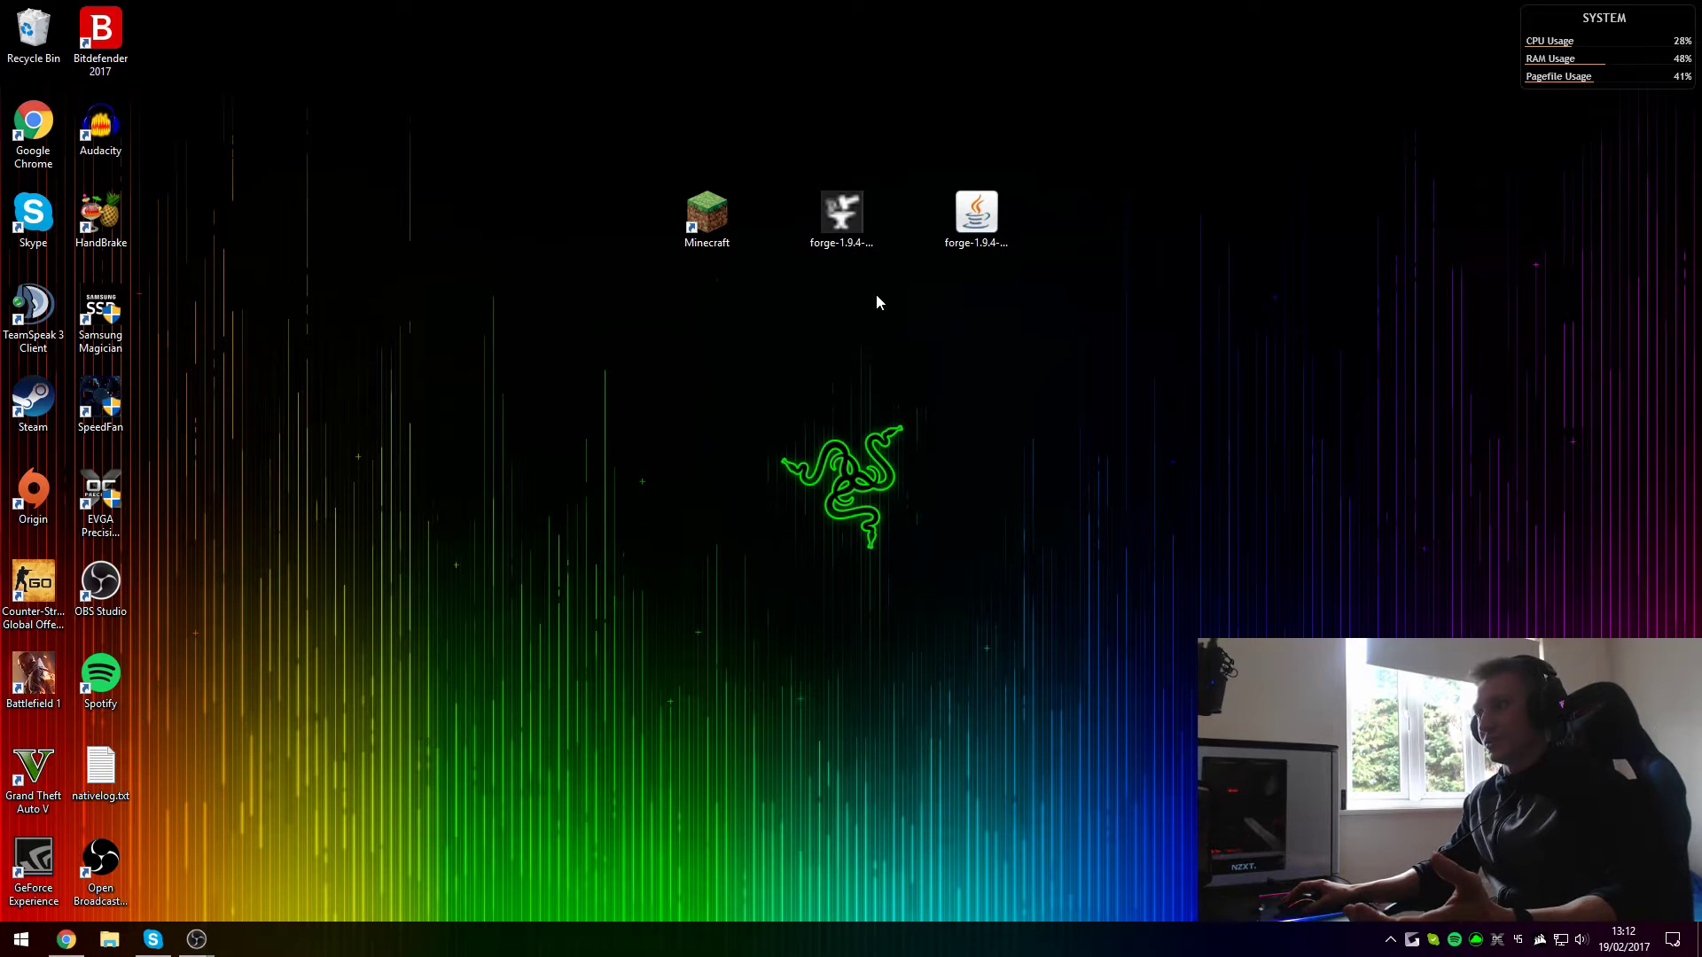
Step: Install the Forge 1.9.4-12.17.0.2051 client with the installer, then relaunch Minecraft Launcher
left_click(851, 238)
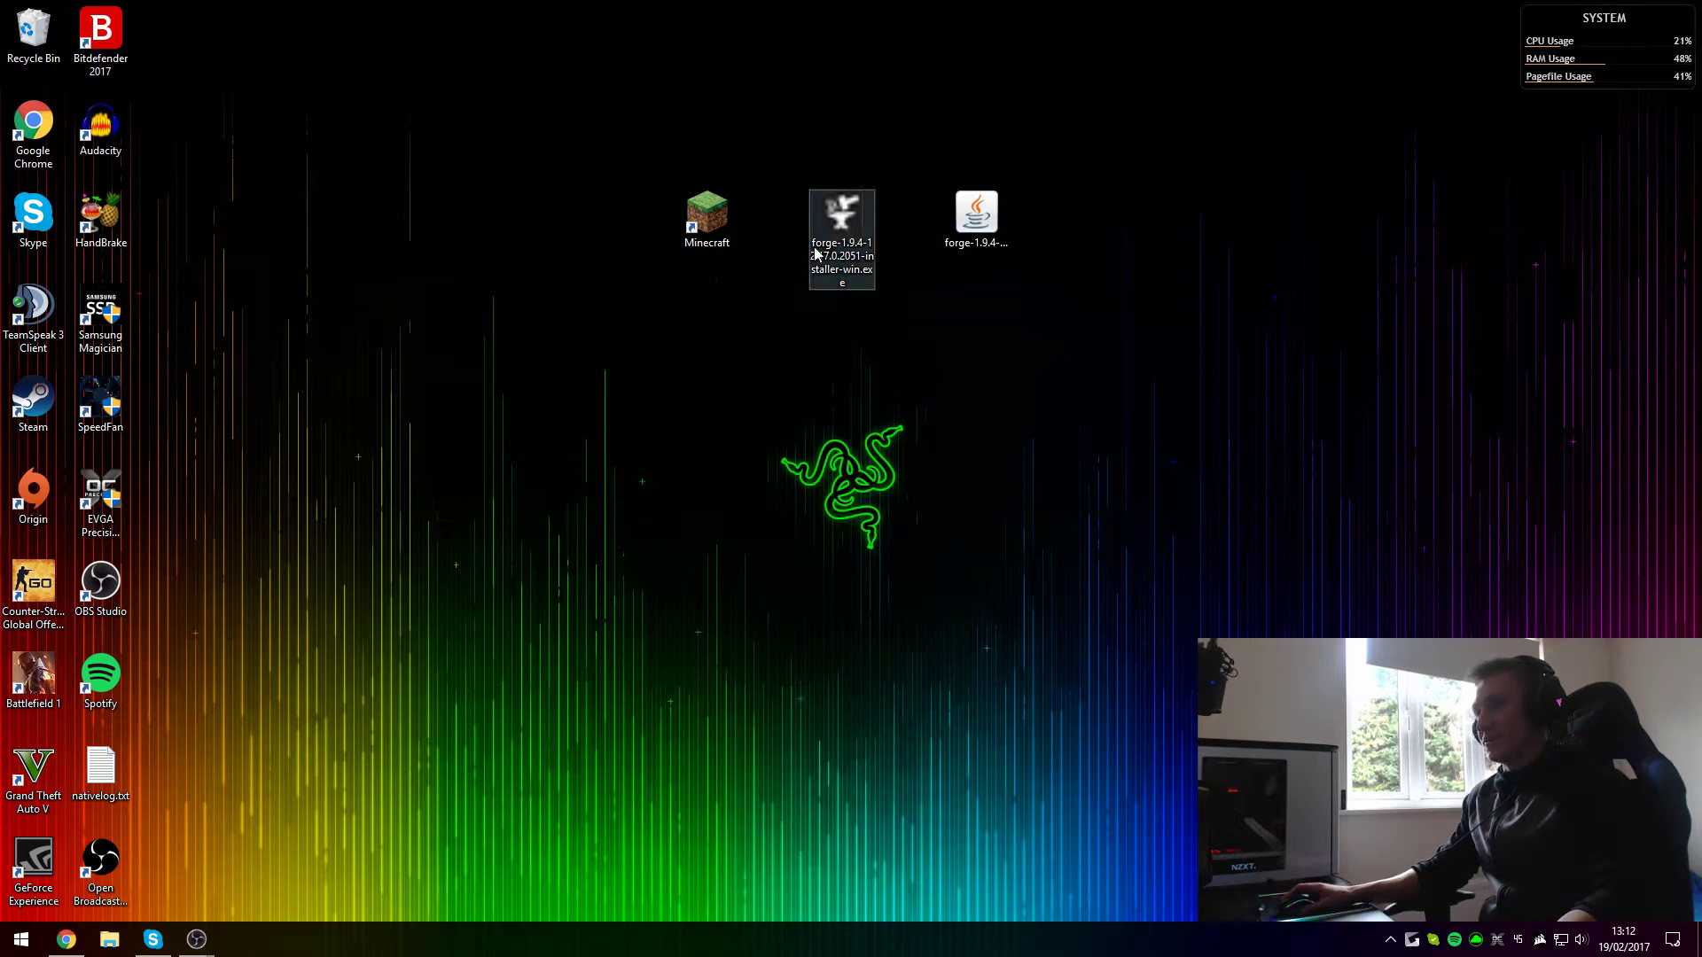
key("Return")
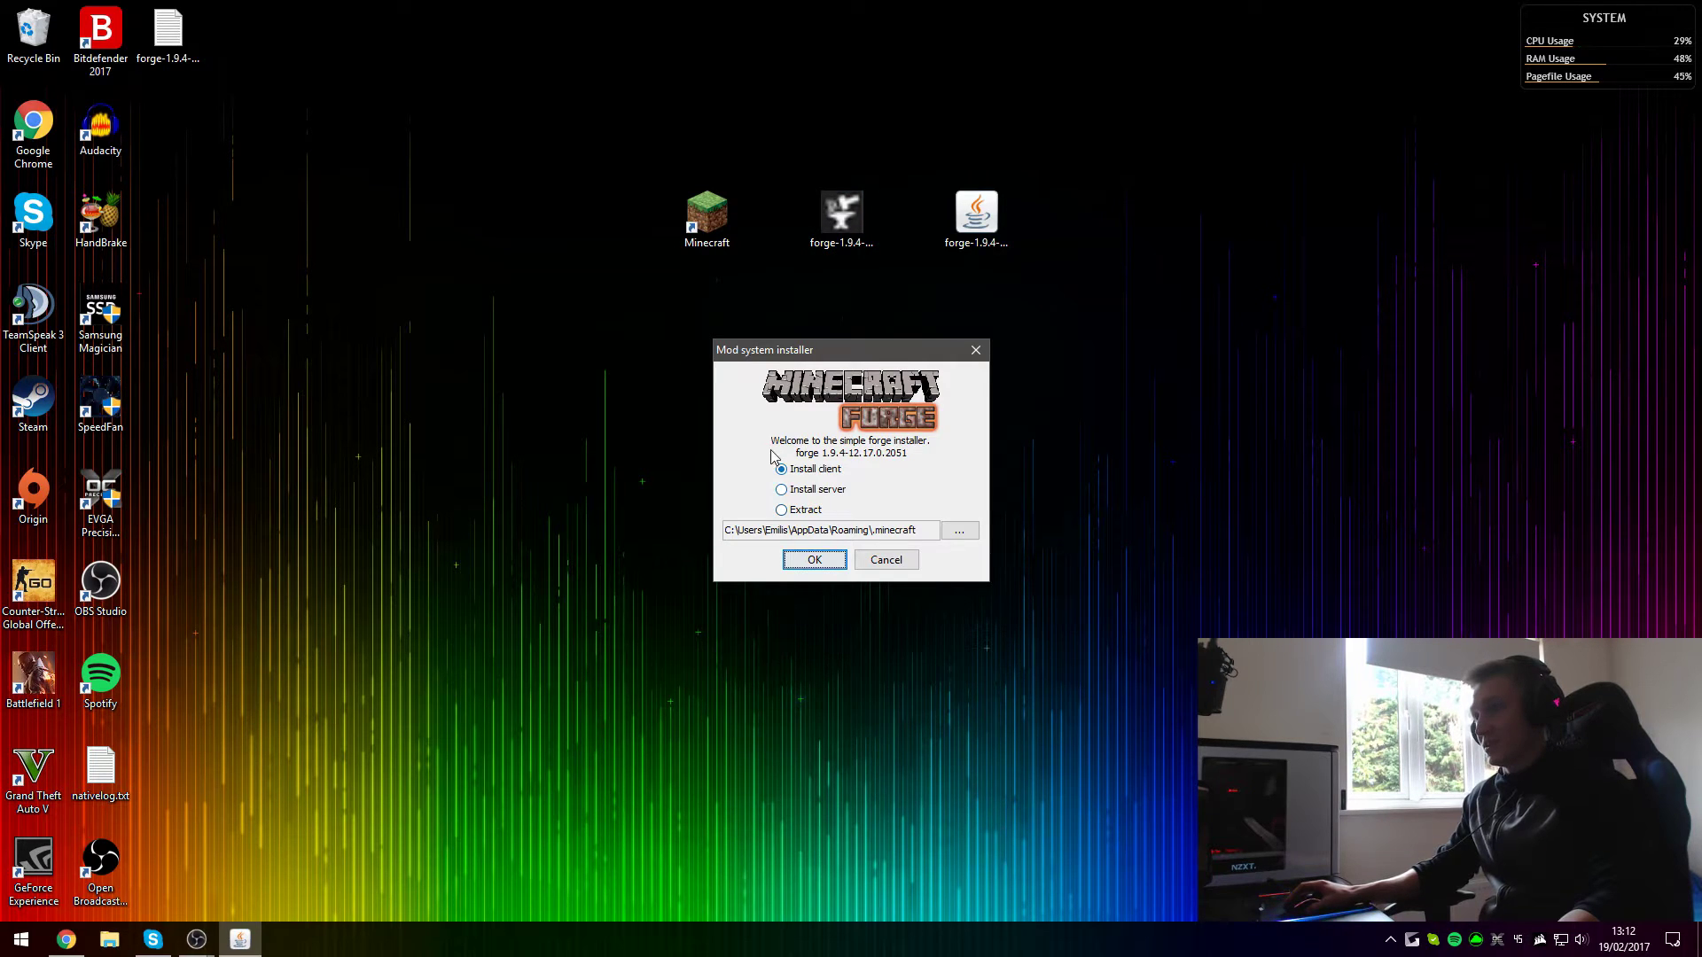
mouse_move(795, 352)
left_mouse_down()
mouse_move(678, 309)
mouse_move(667, 321)
left_mouse_up()
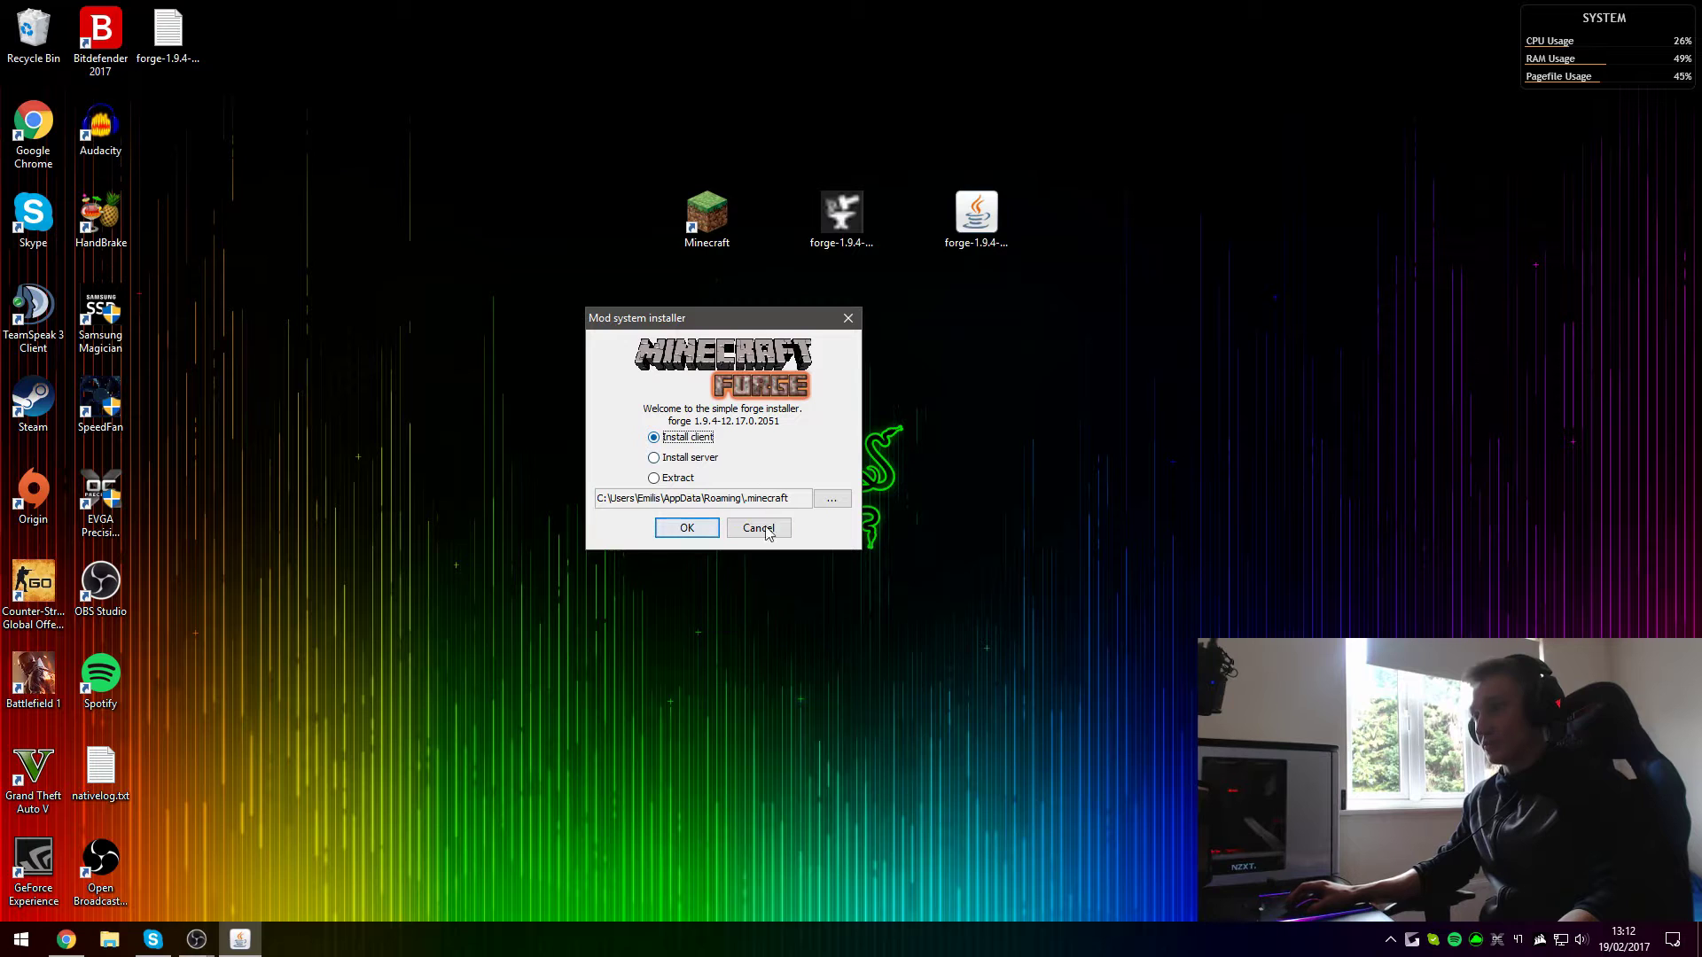
left_click(706, 531)
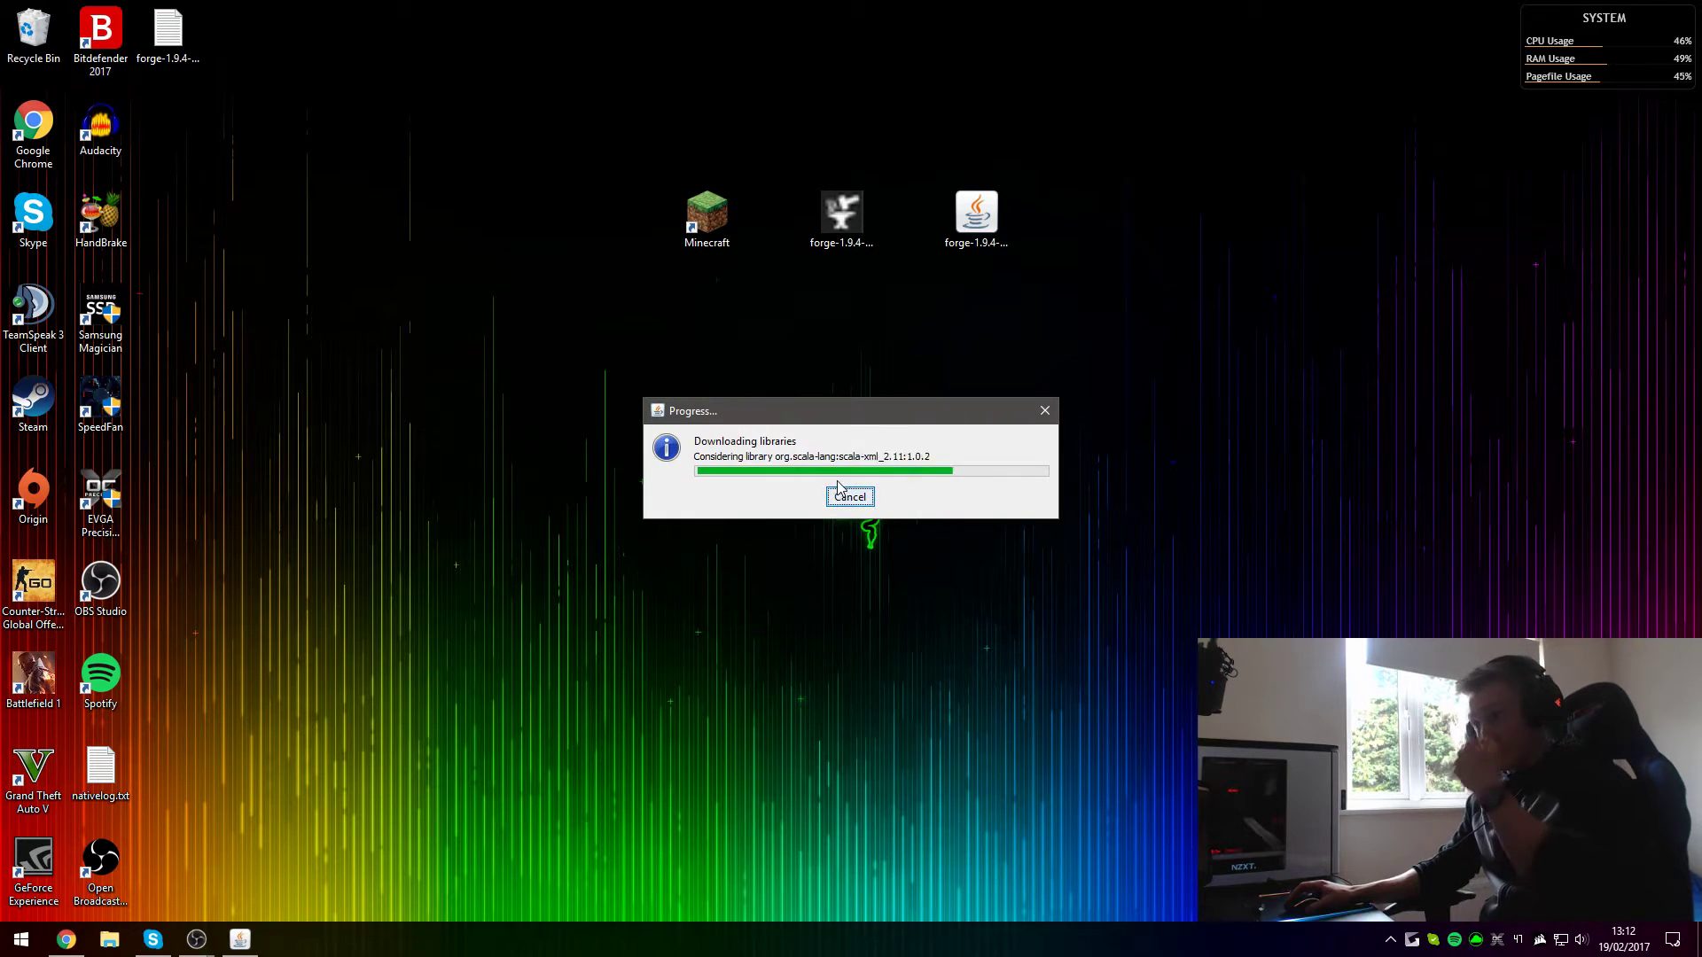
left_click(849, 490)
double_click(707, 217)
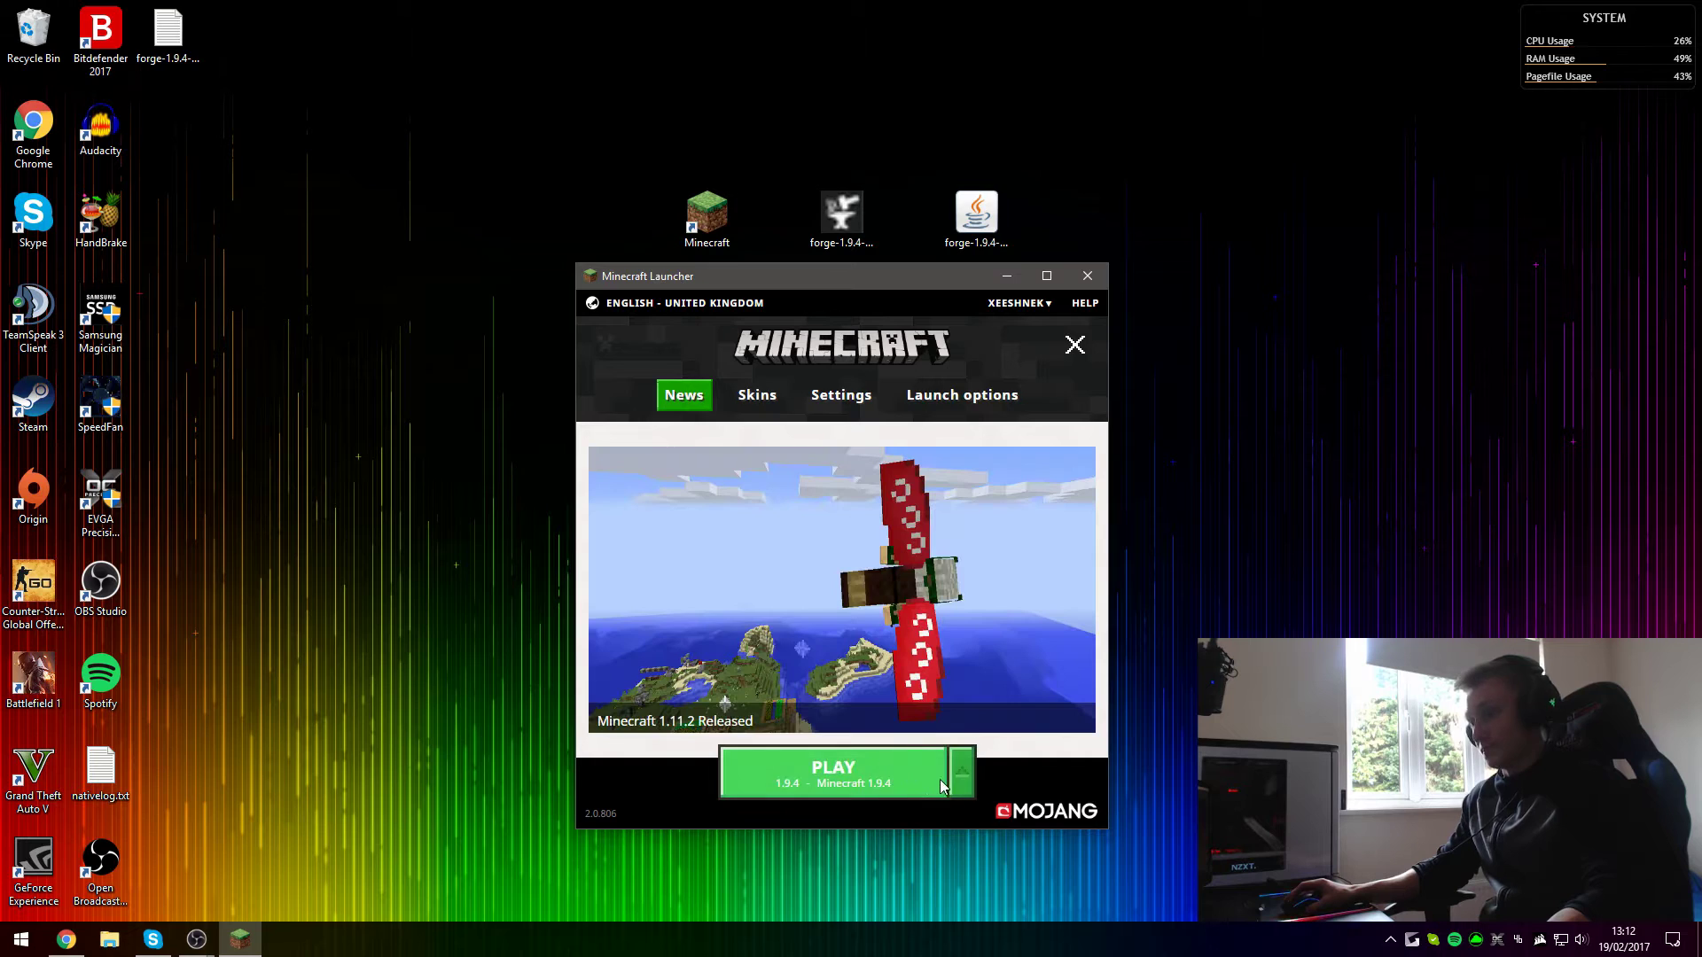
Step: Play the forge profile once so Forge 12.17.0.2051 loads with 3 mods, then exit
left_click(963, 773)
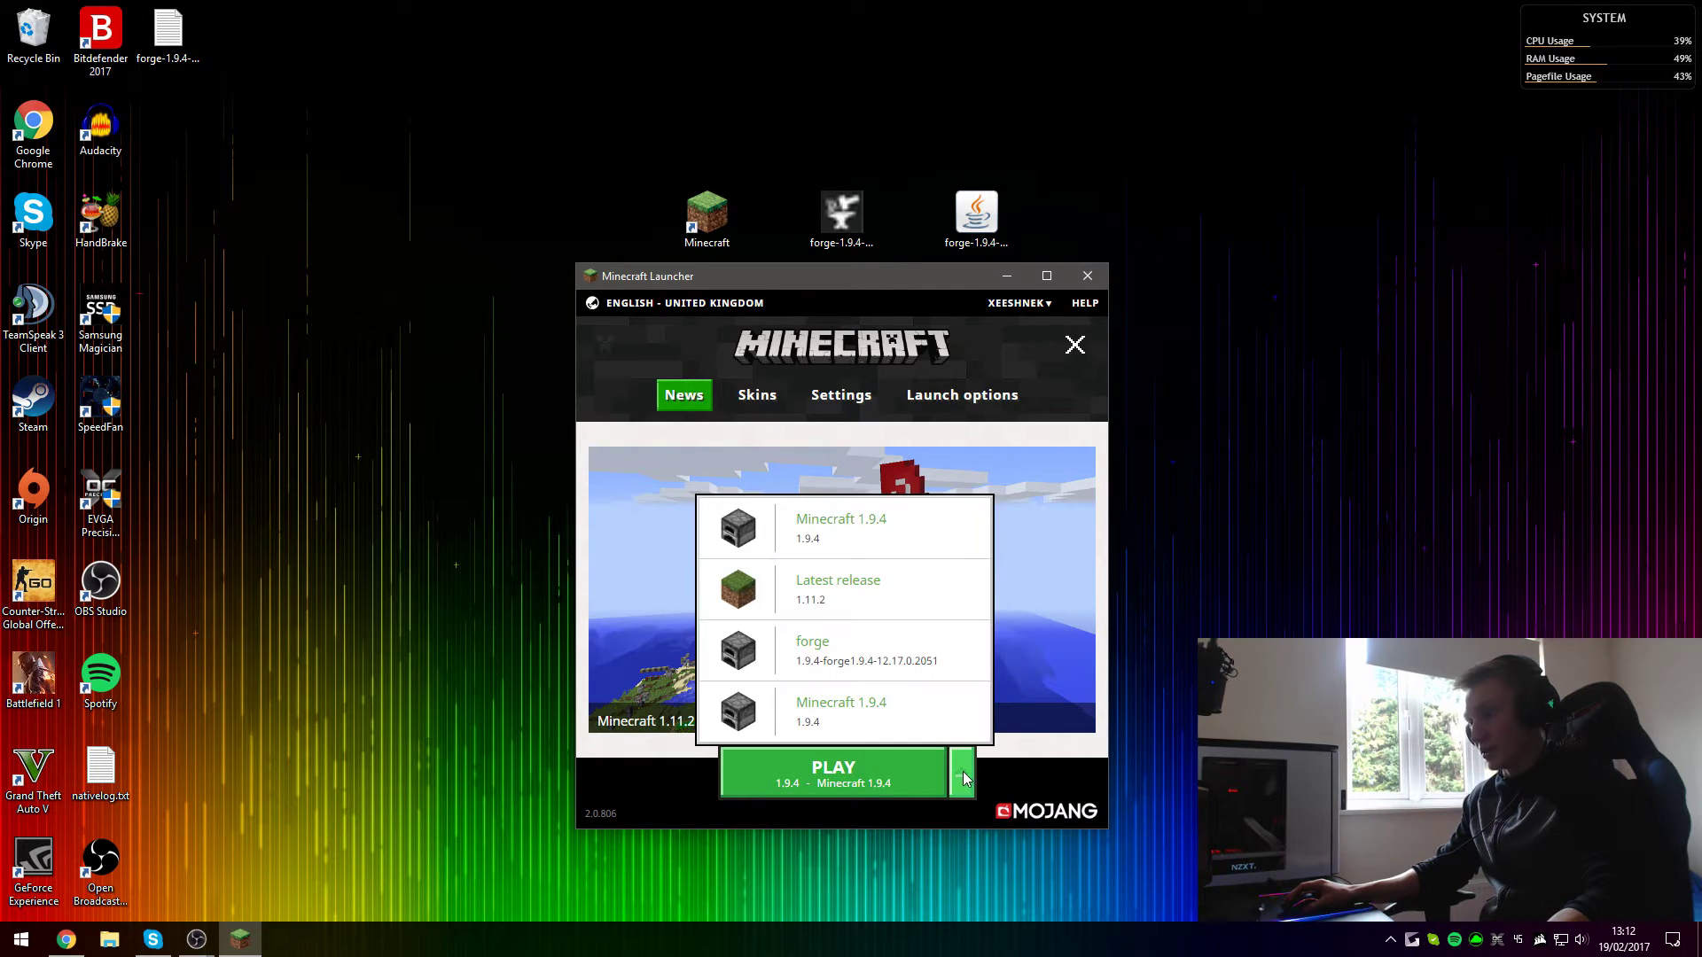
left_click(821, 657)
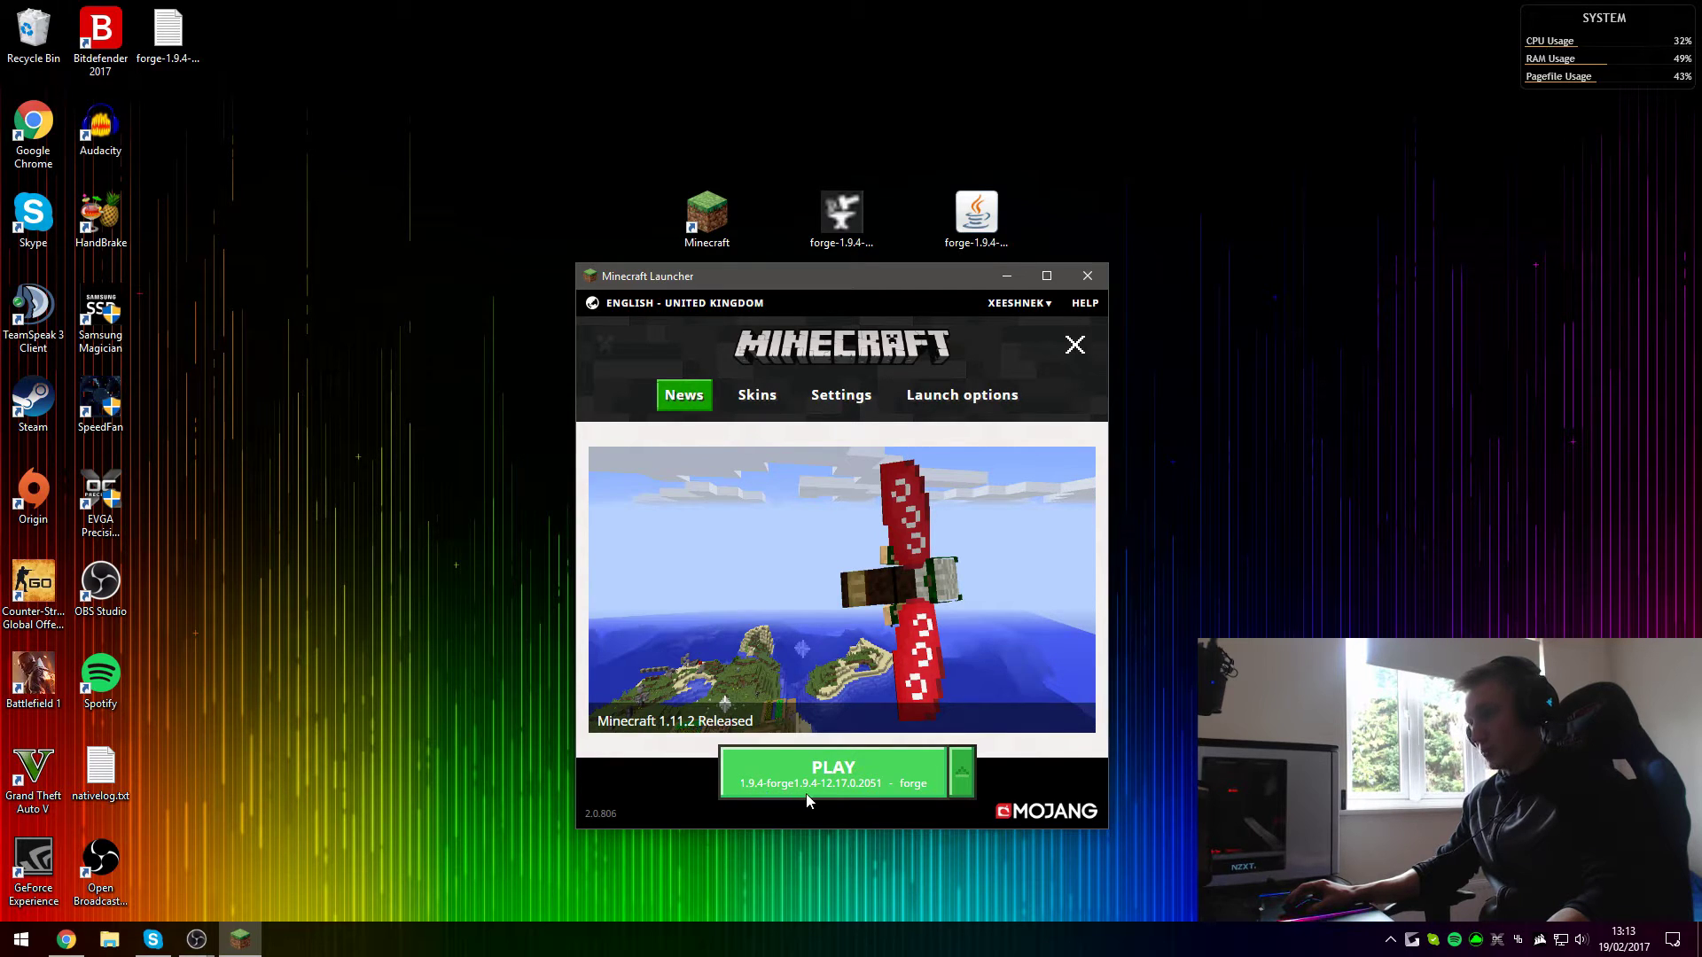
left_click(849, 780)
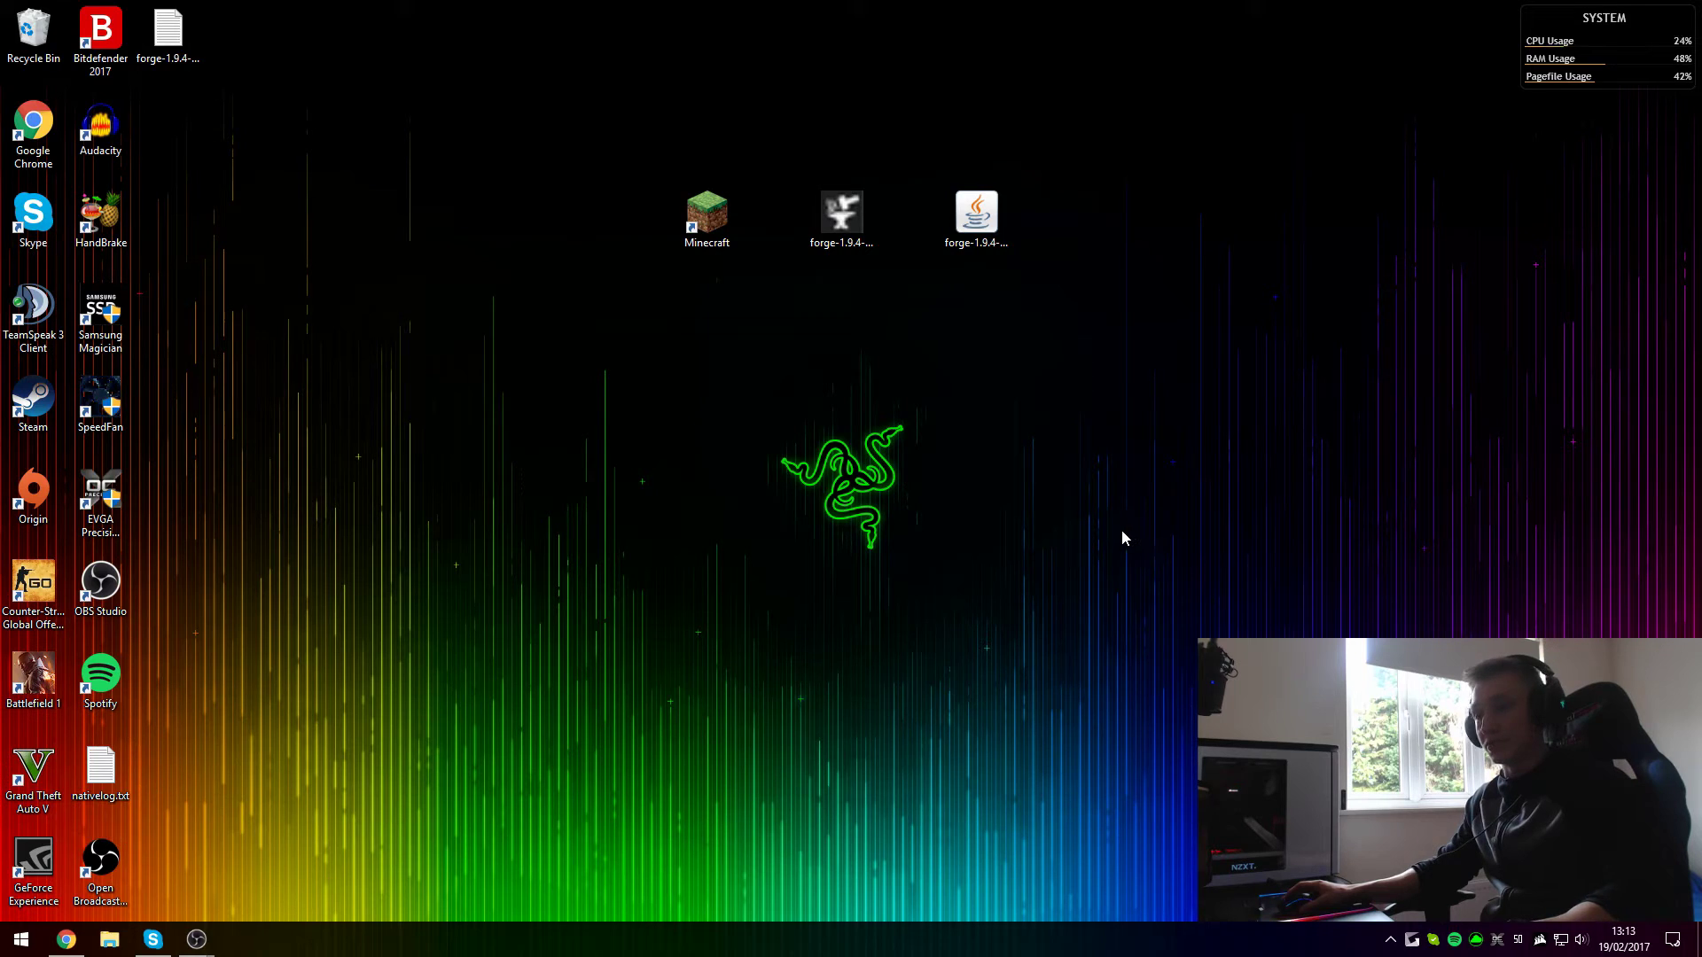
key("super+r")
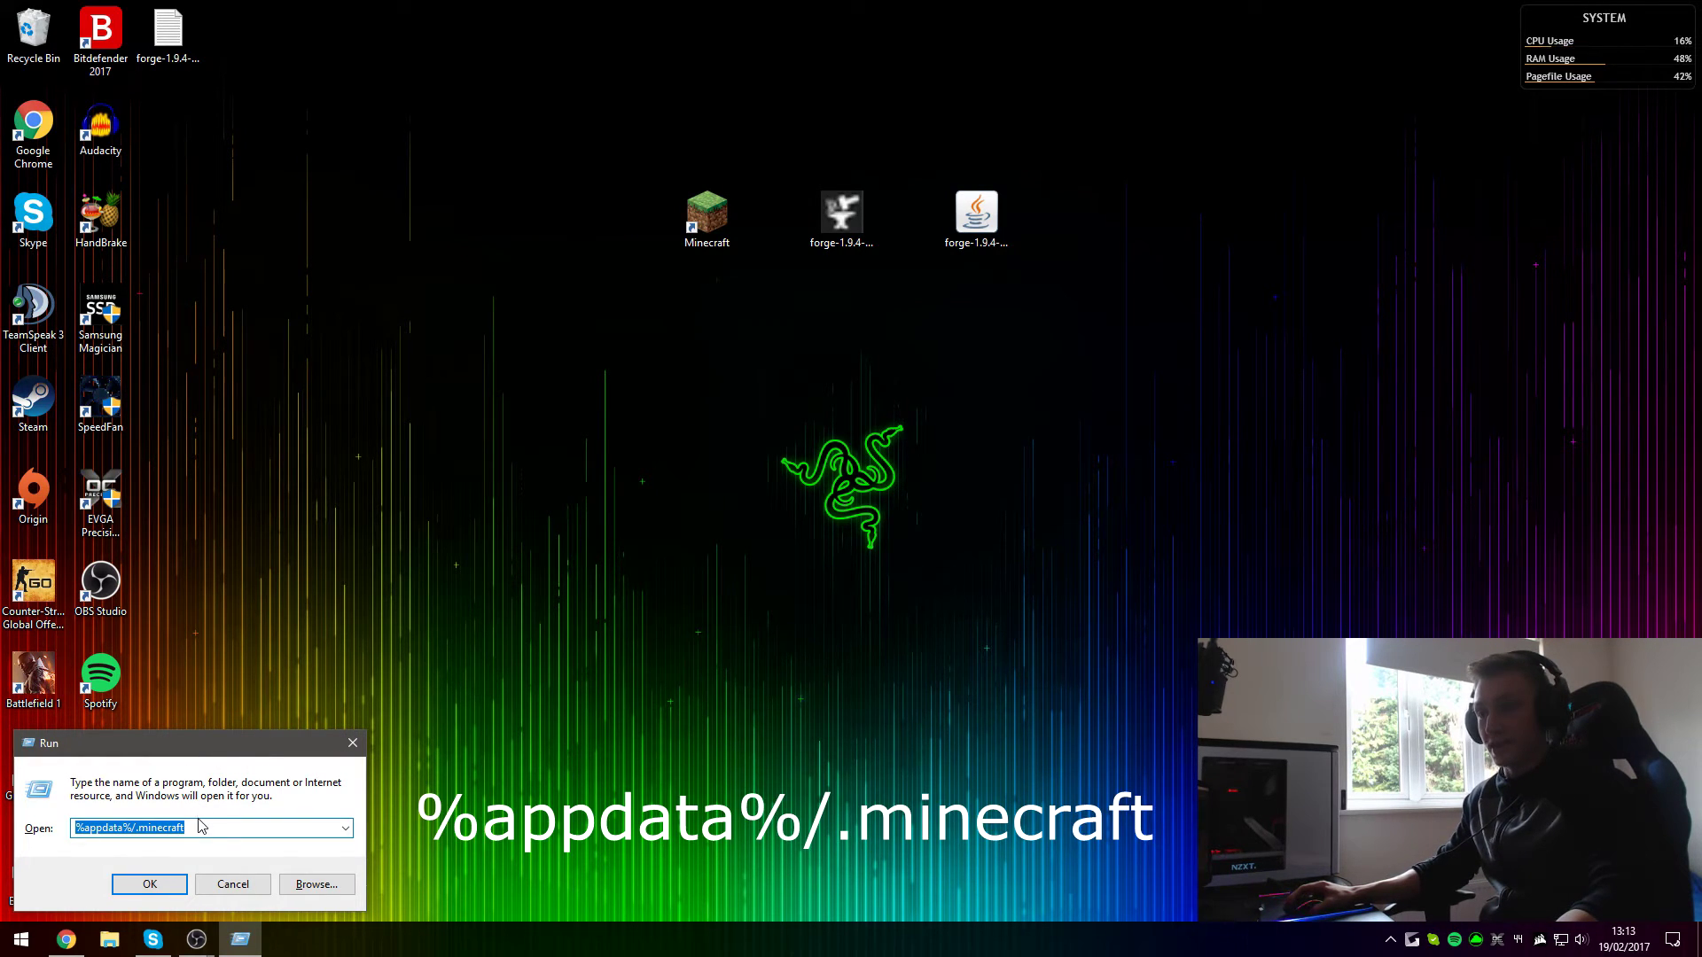
Step: Enter %appdata%/.minecraft in the Run box and open that folder
left_click(224, 829)
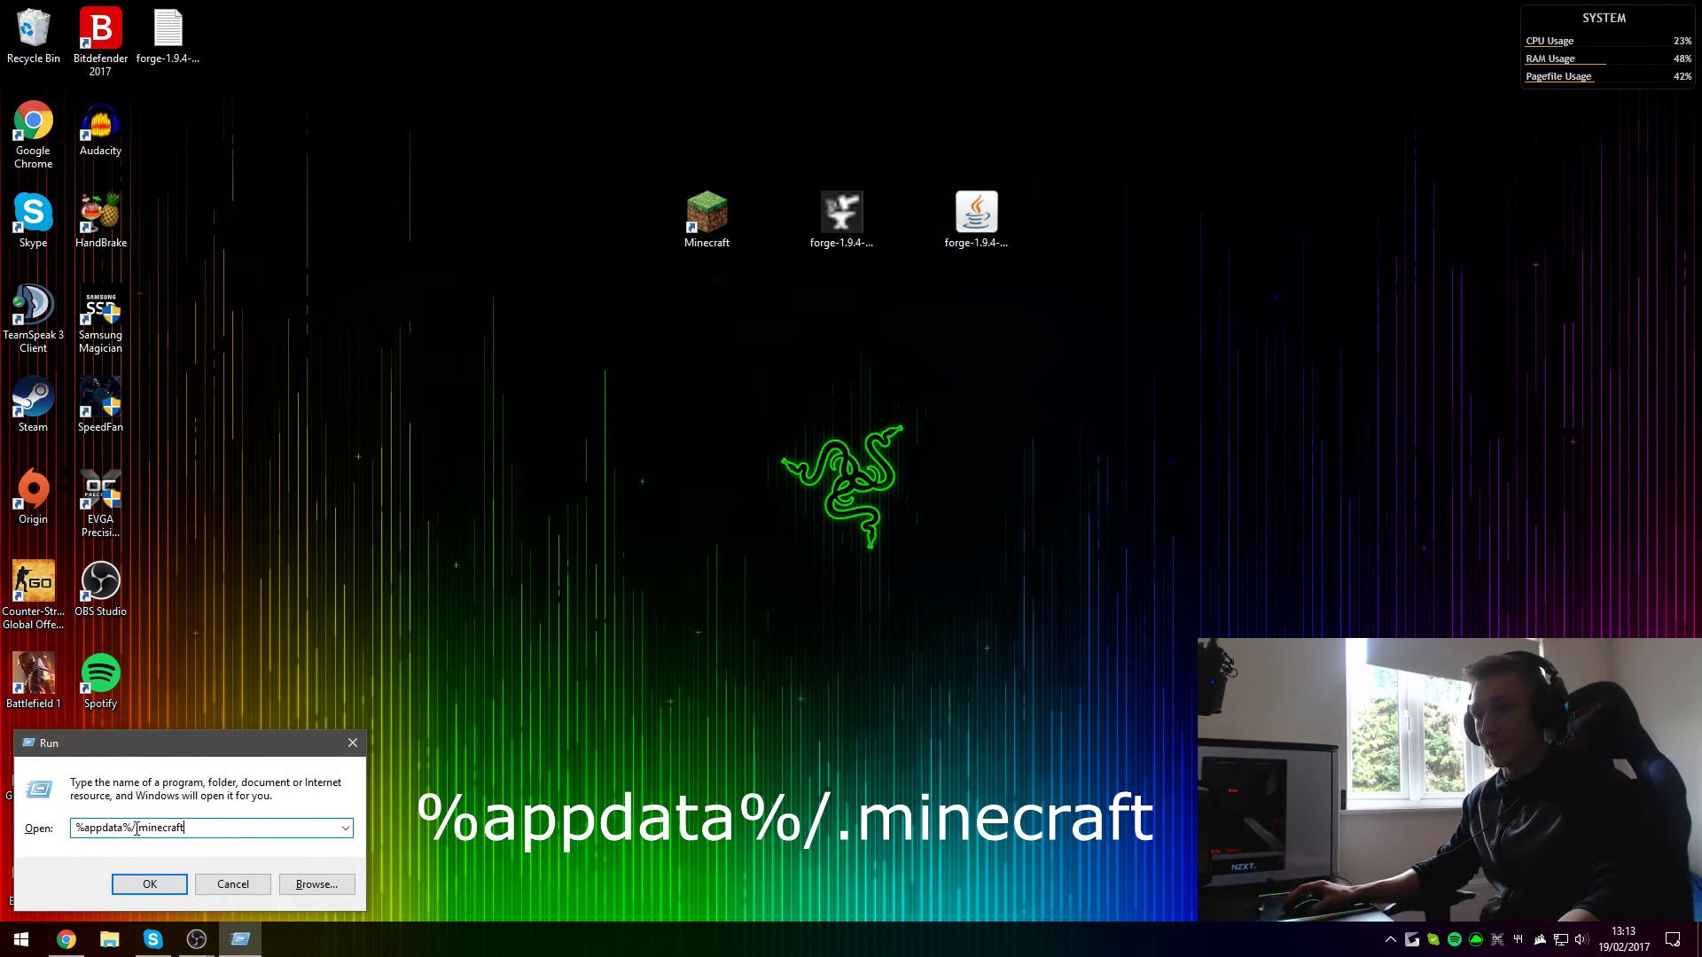
double_click(211, 828)
left_click(210, 828)
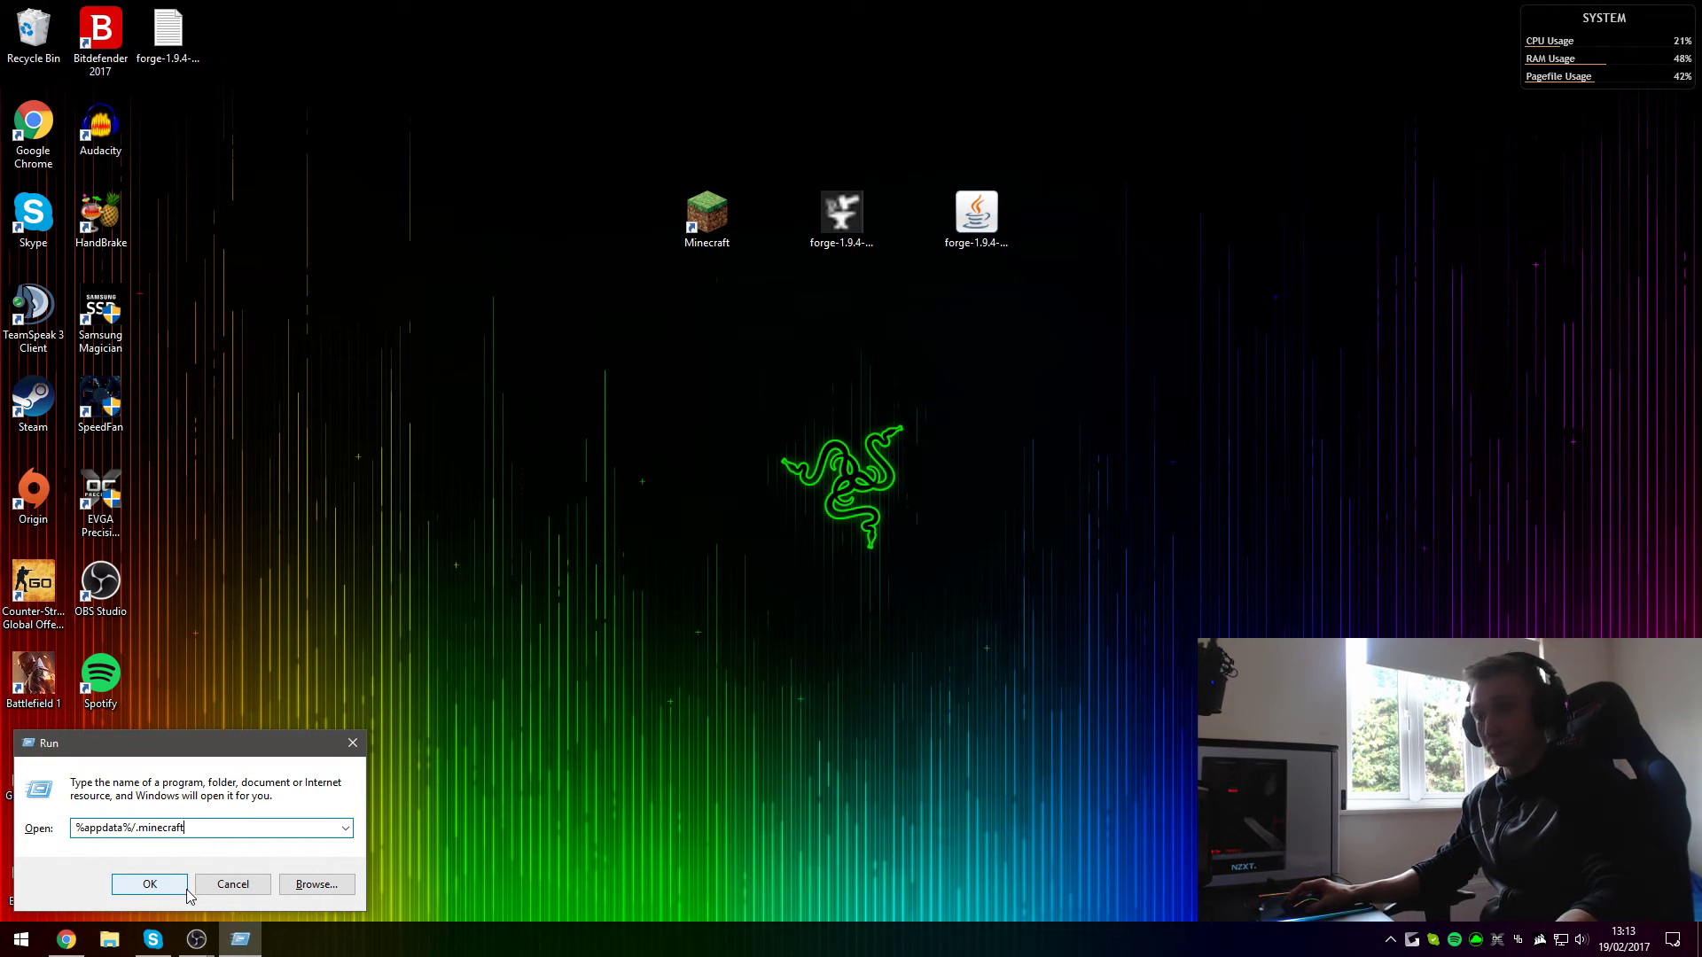
mouse_move(138, 777)
left_mouse_down()
mouse_move(191, 749)
mouse_move(237, 755)
left_mouse_up()
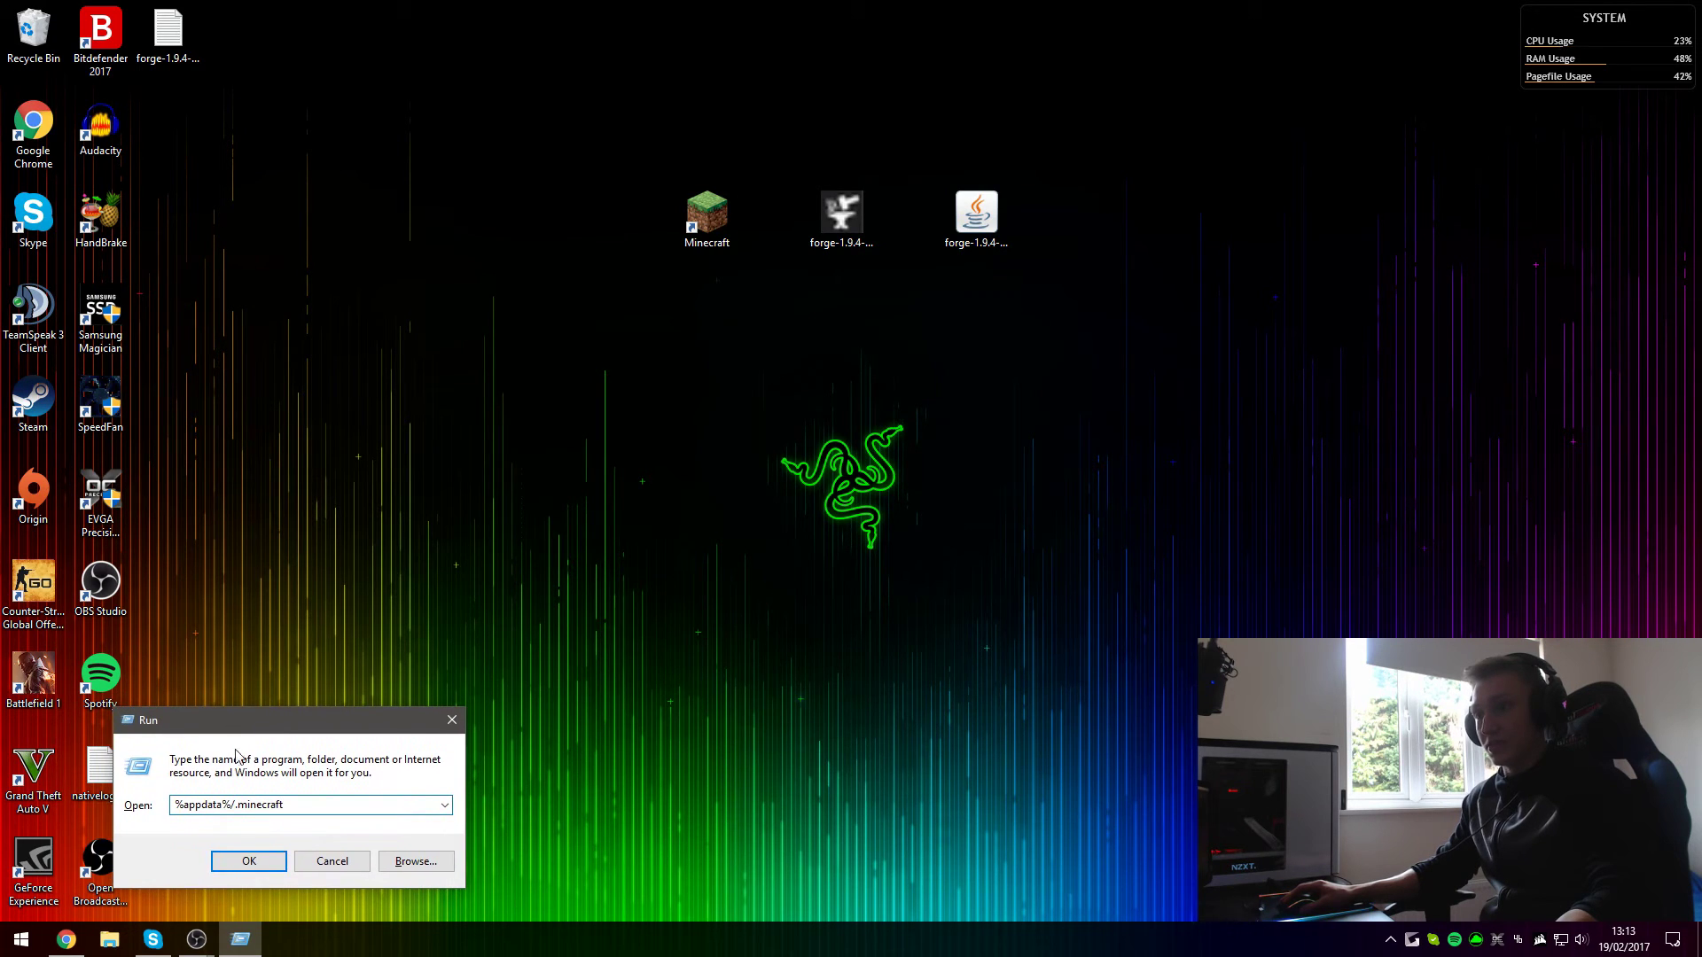
left_click(263, 861)
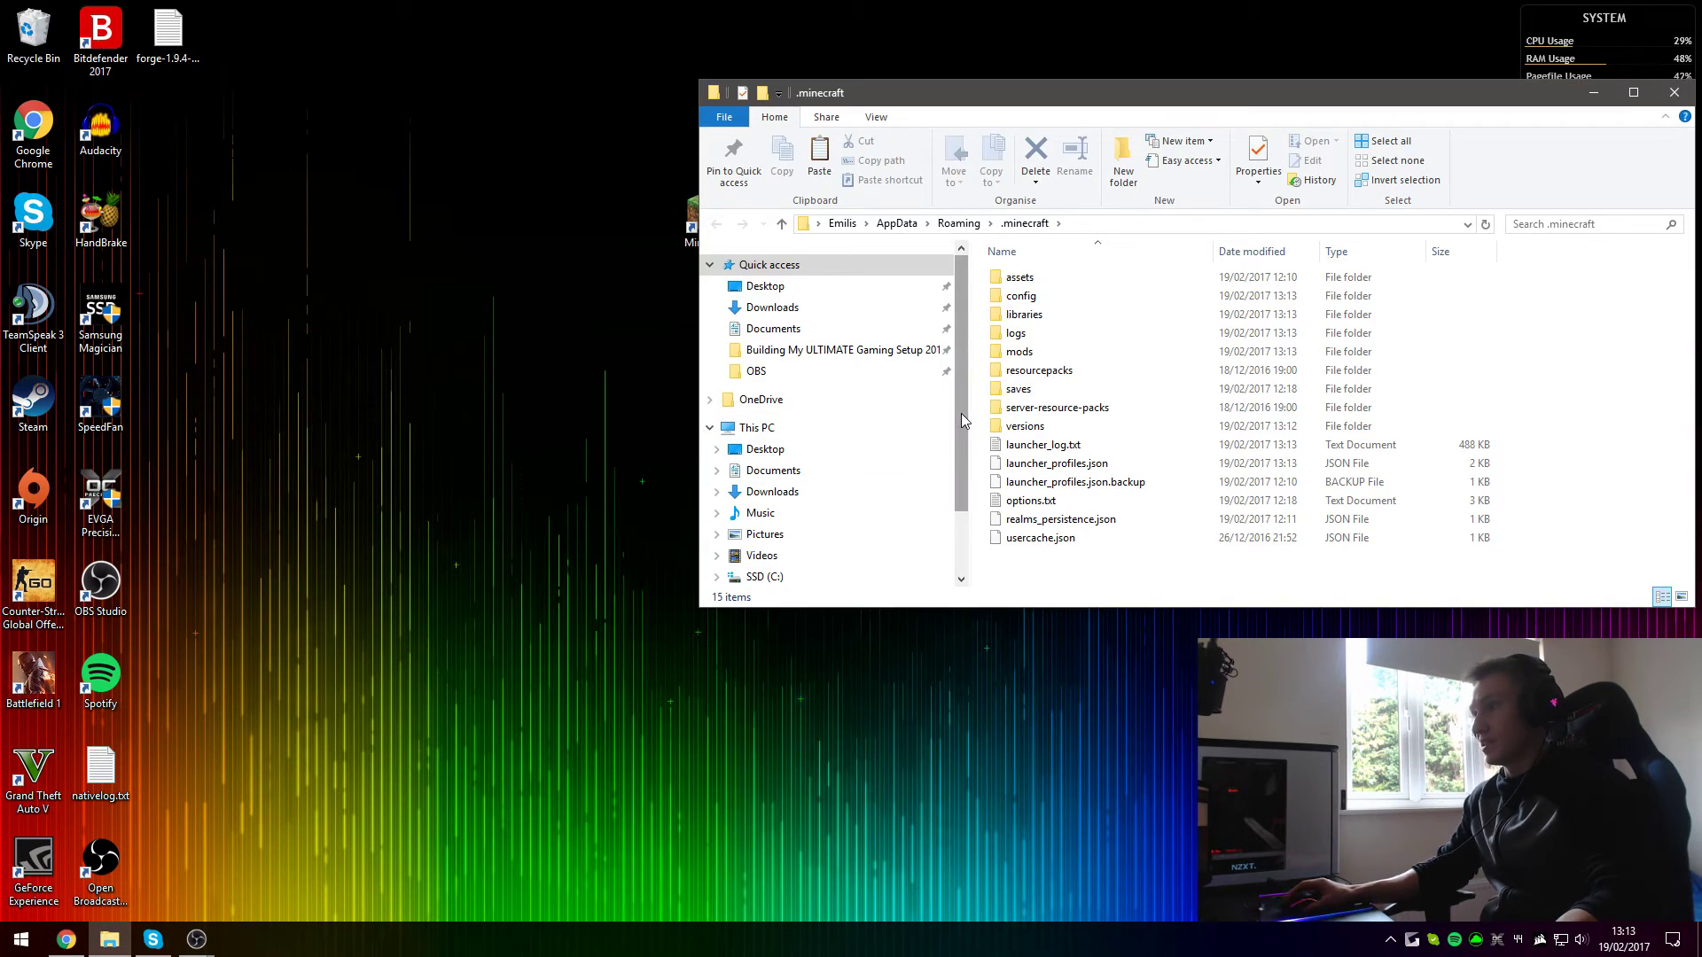
Step: Center the .minecraft Explorer window and open its empty mods folder
mouse_move(1097, 104)
left_mouse_down()
mouse_move(882, 170)
mouse_move(873, 341)
mouse_move(776, 301)
left_mouse_up()
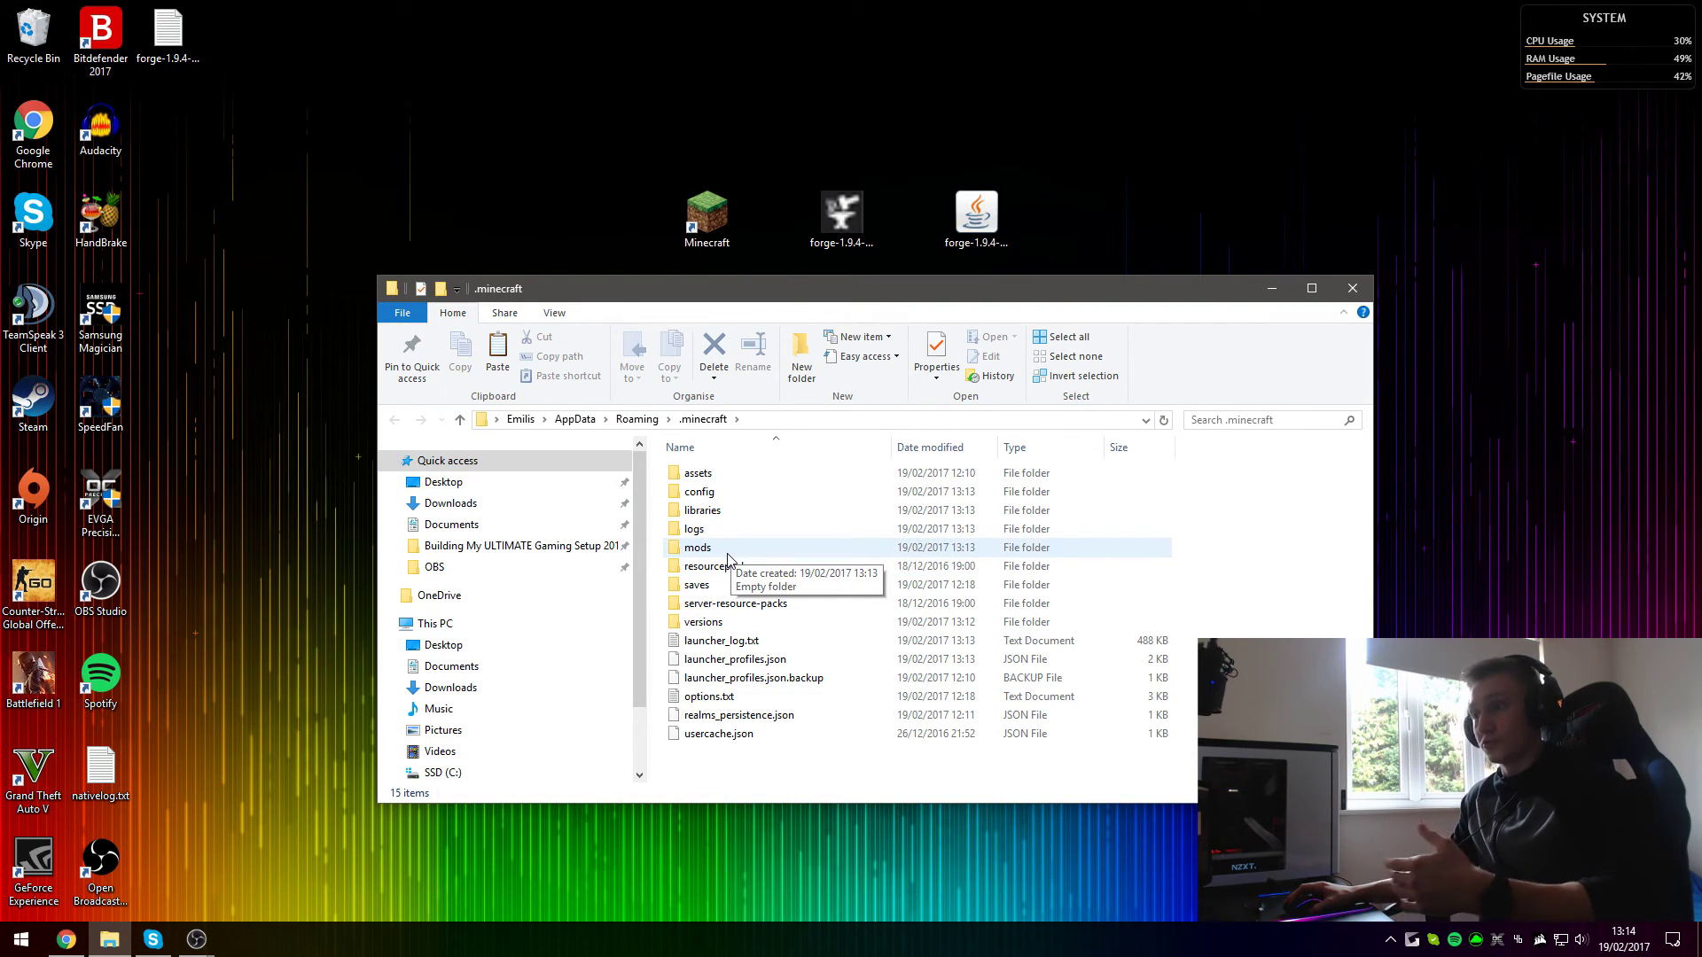
double_click(728, 551)
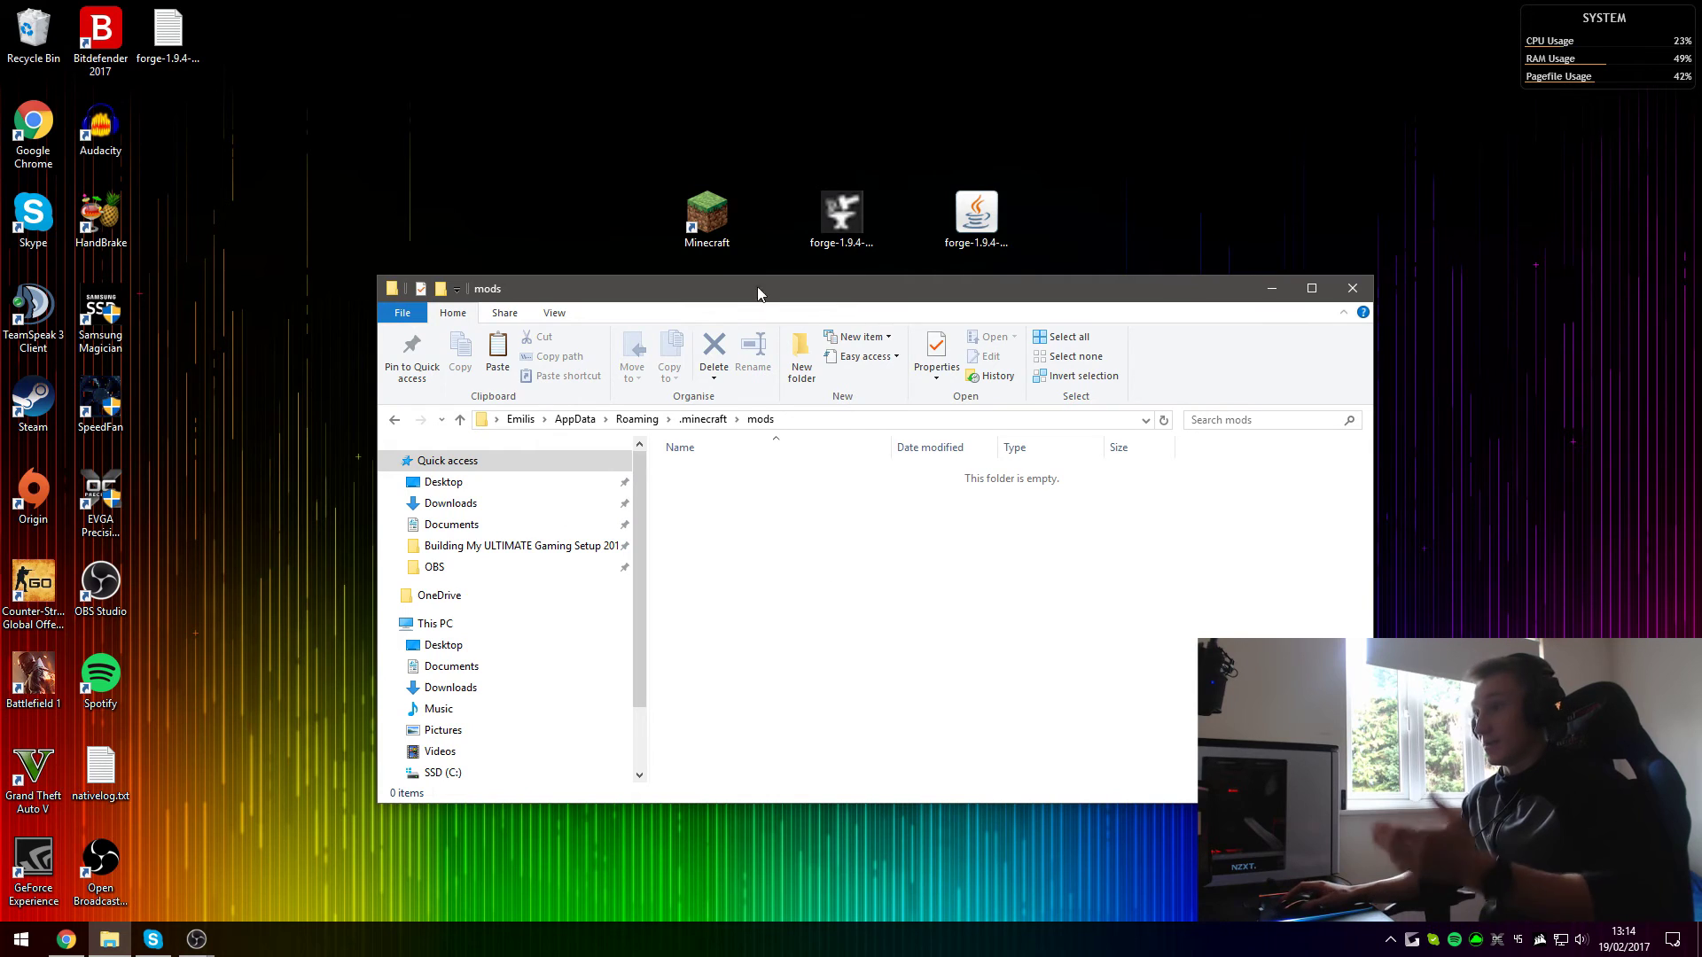